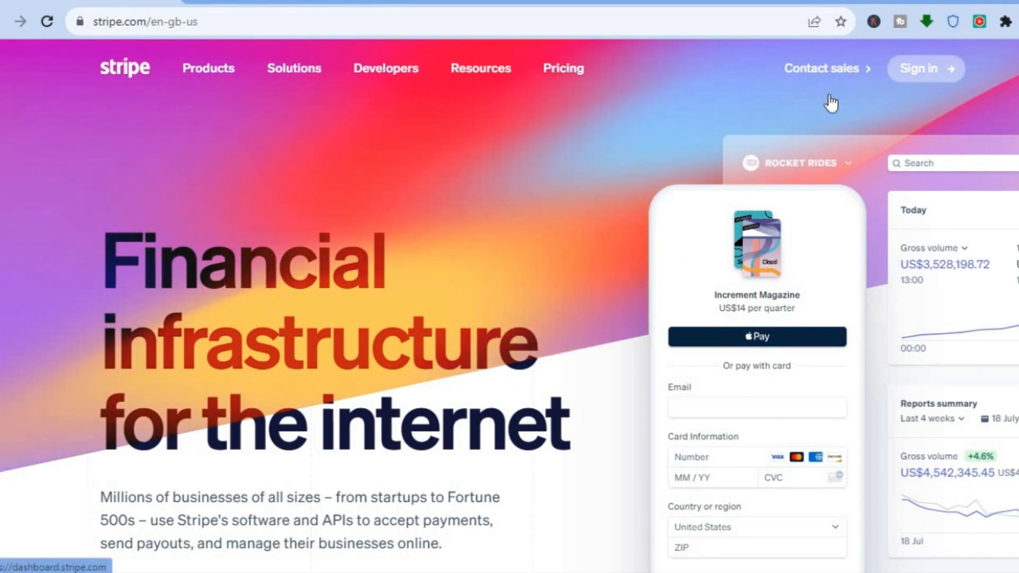
- Switch to the Stripe dashboard and start a new test payment link from the payment links section
click(269, 2)
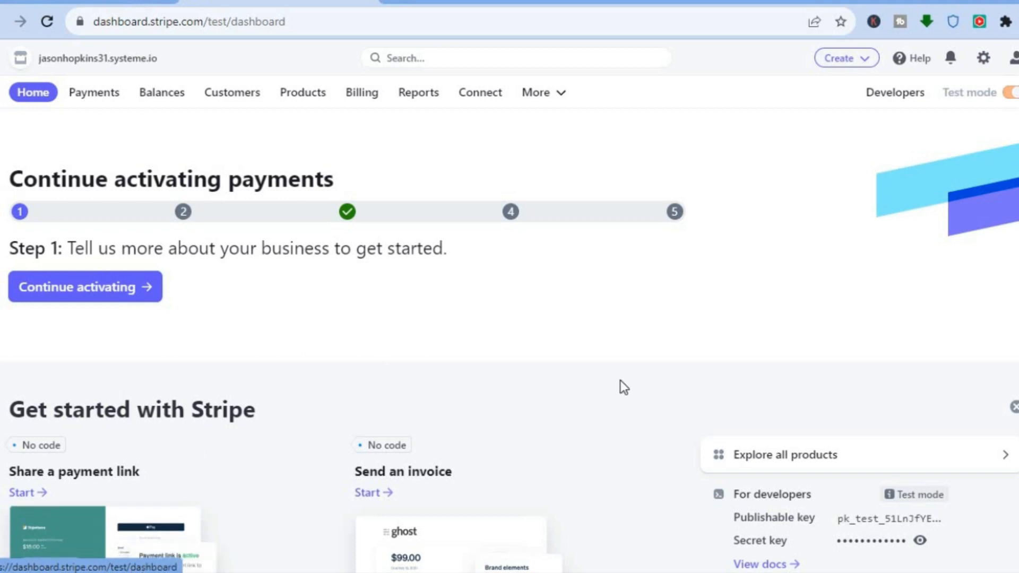
scroll(510, 318, down, 3)
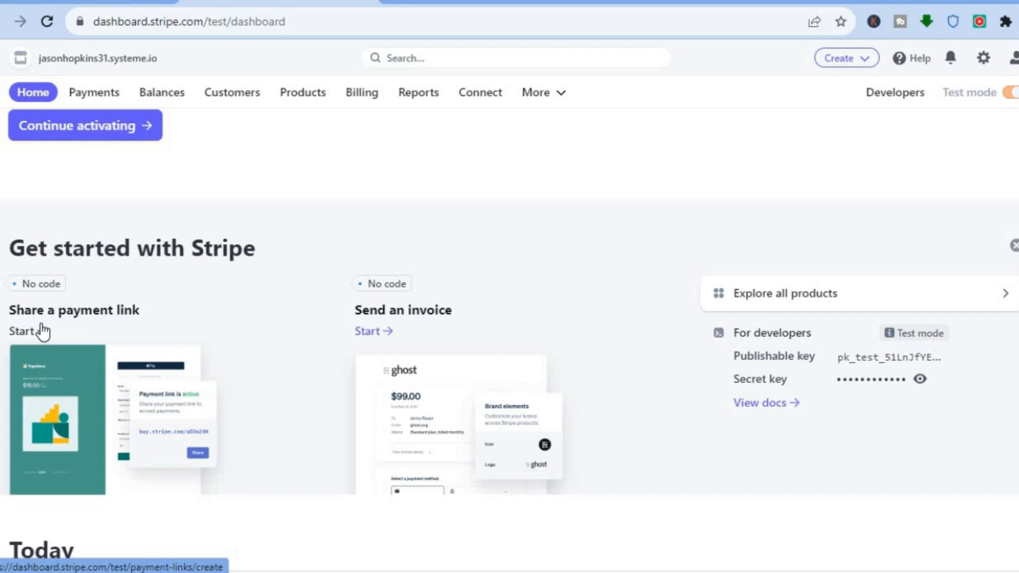
click(97, 95)
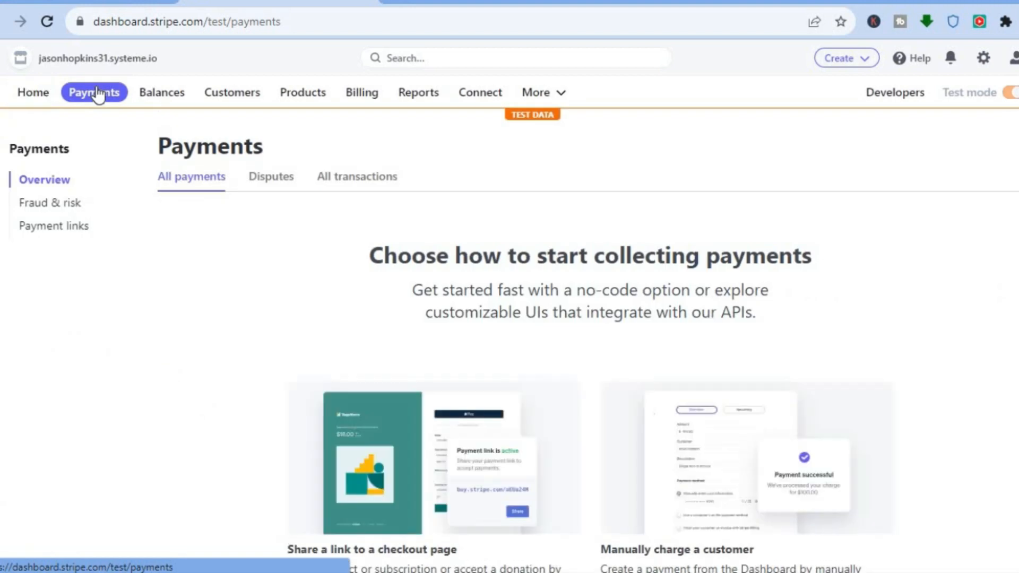
click(55, 229)
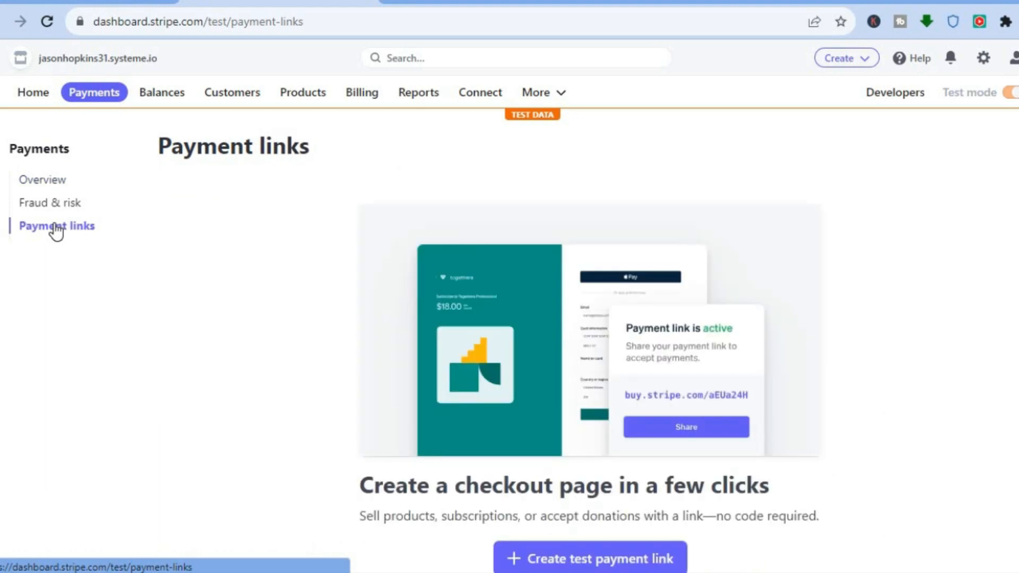
click(594, 559)
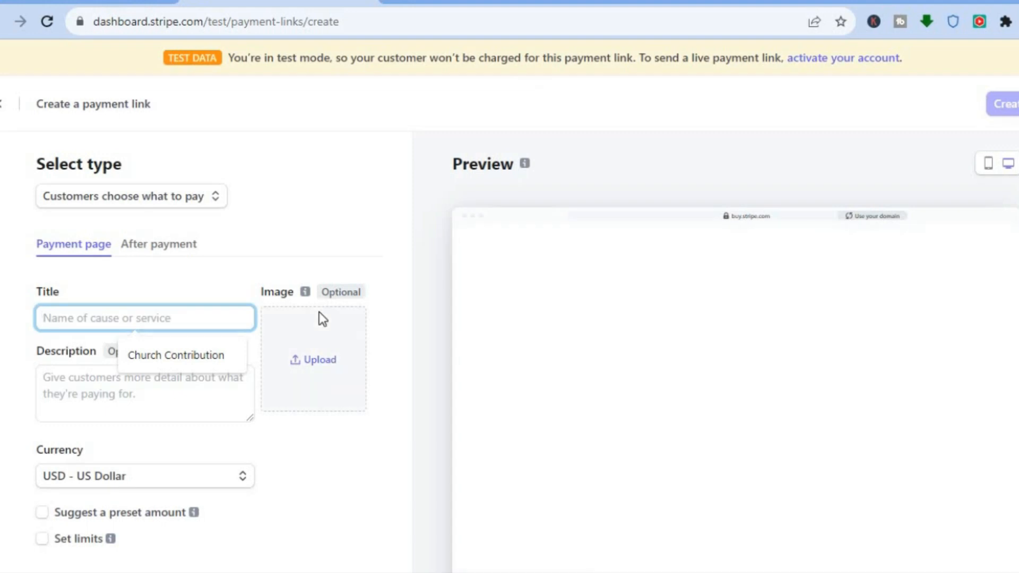
- Set the link type to Products or subscriptions and add a new one-time product named "test" priced at 1.00 USD
click(124, 199)
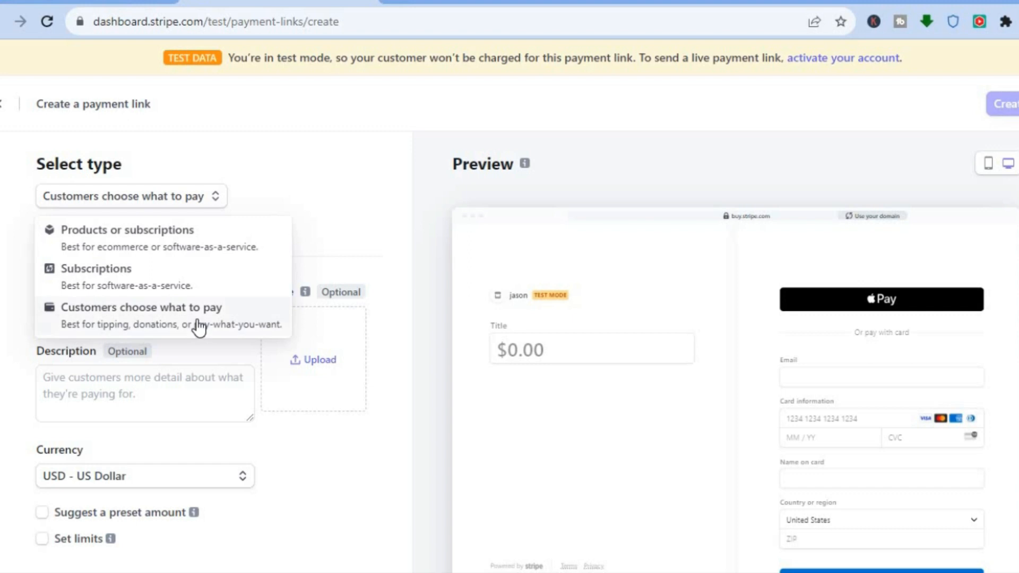
click(170, 230)
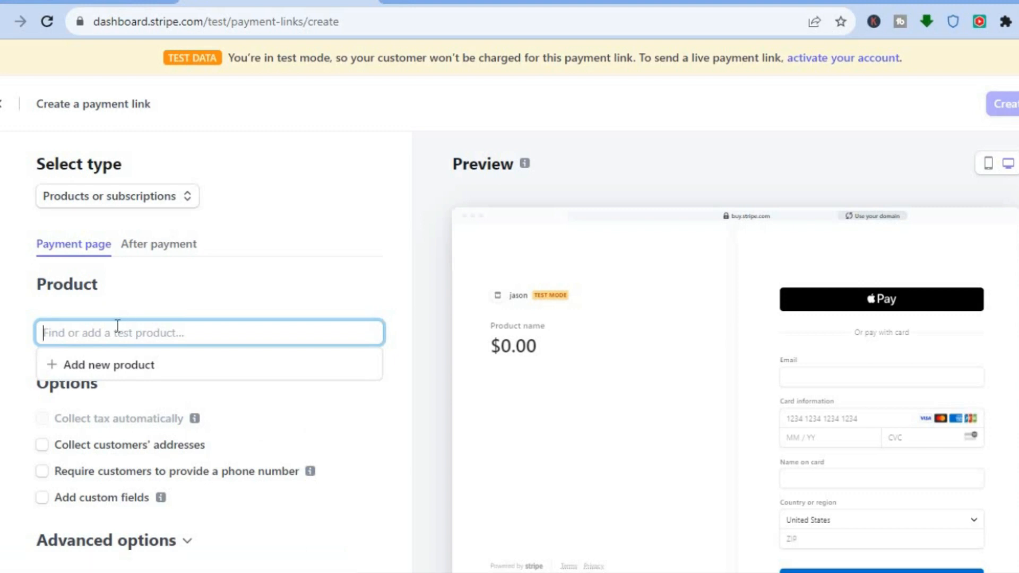
text(test)
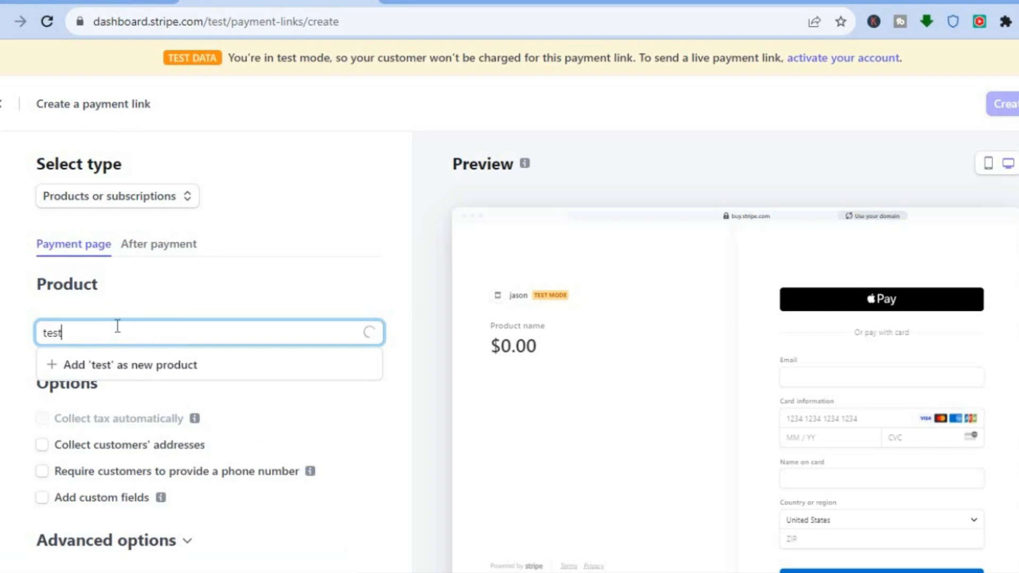
click(74, 365)
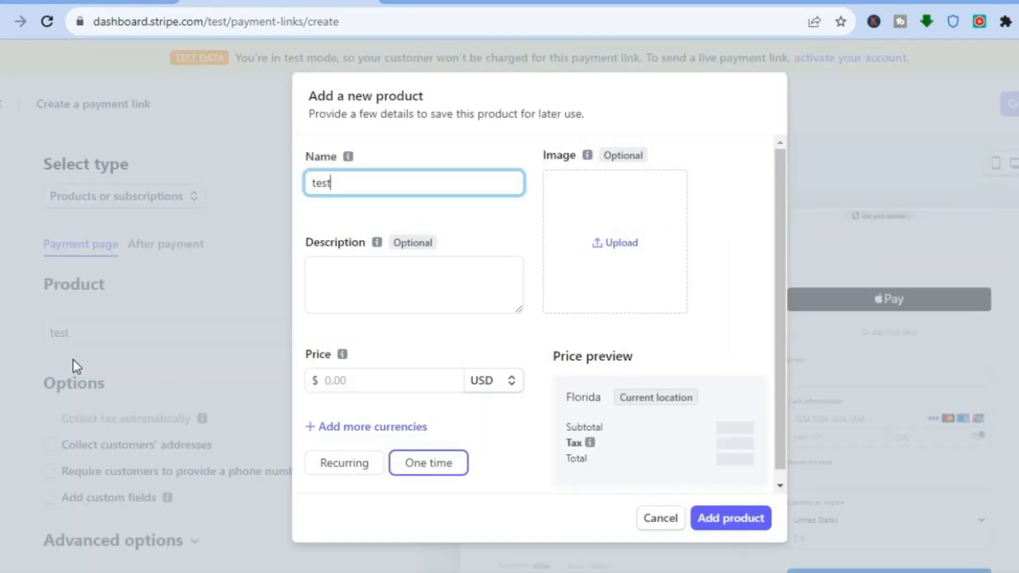
click(351, 276)
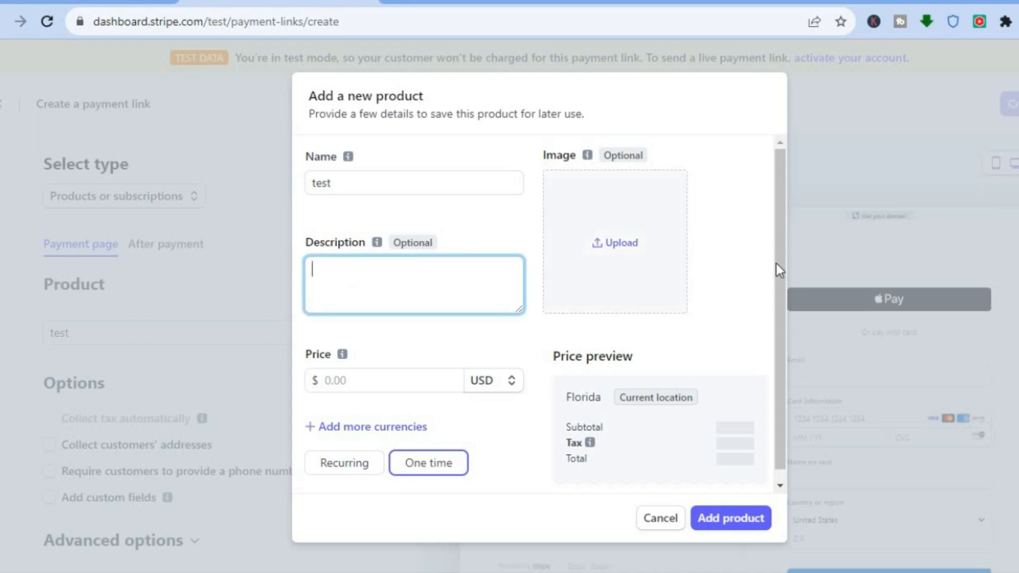
drag(780, 248, 778, 279)
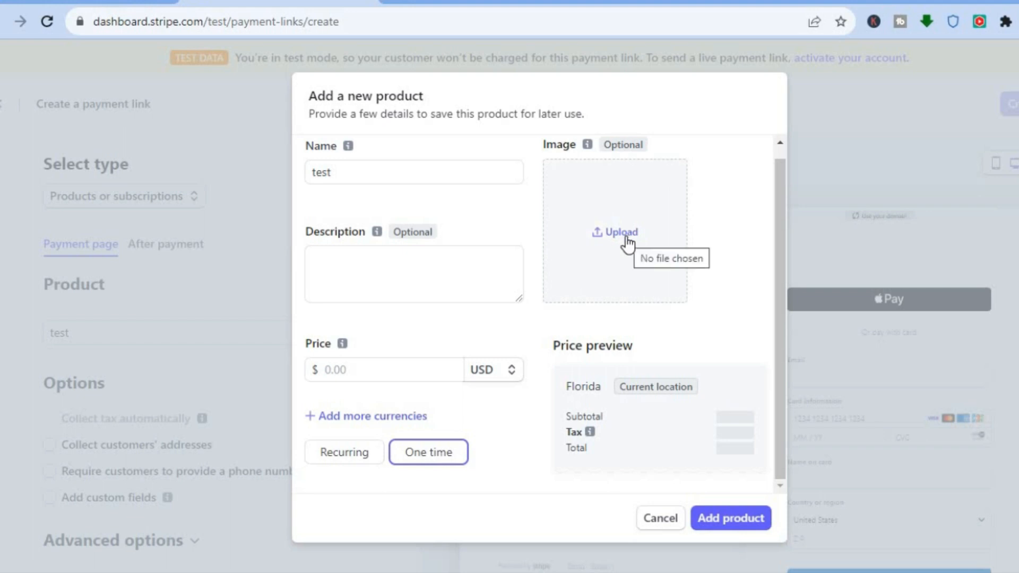
click(359, 368)
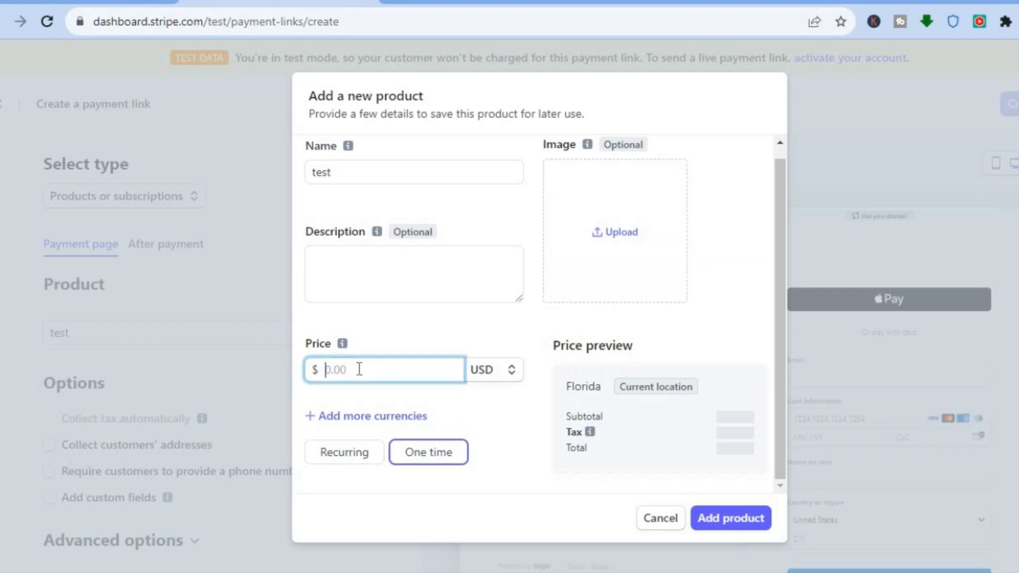
text(1)
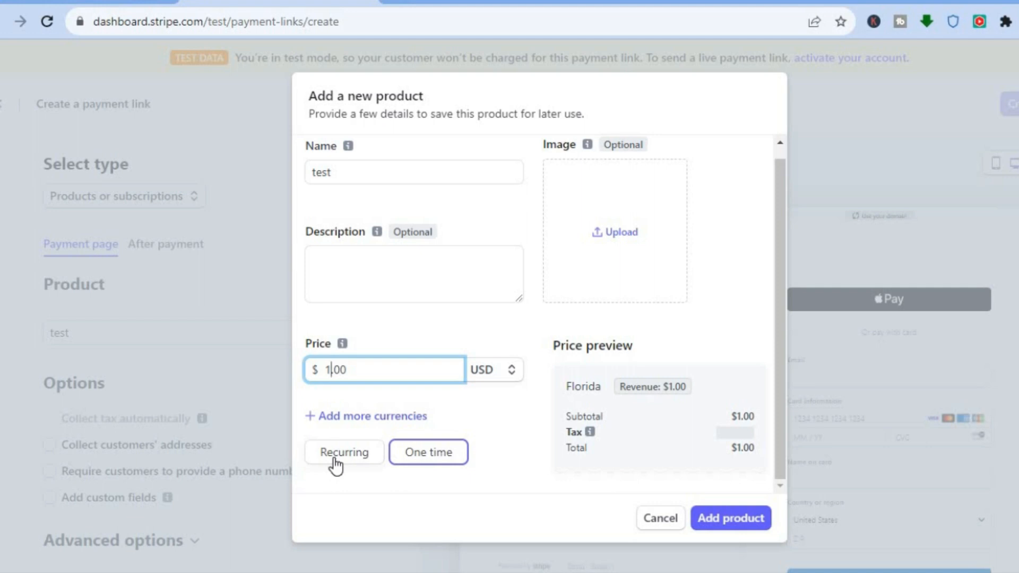
click(732, 518)
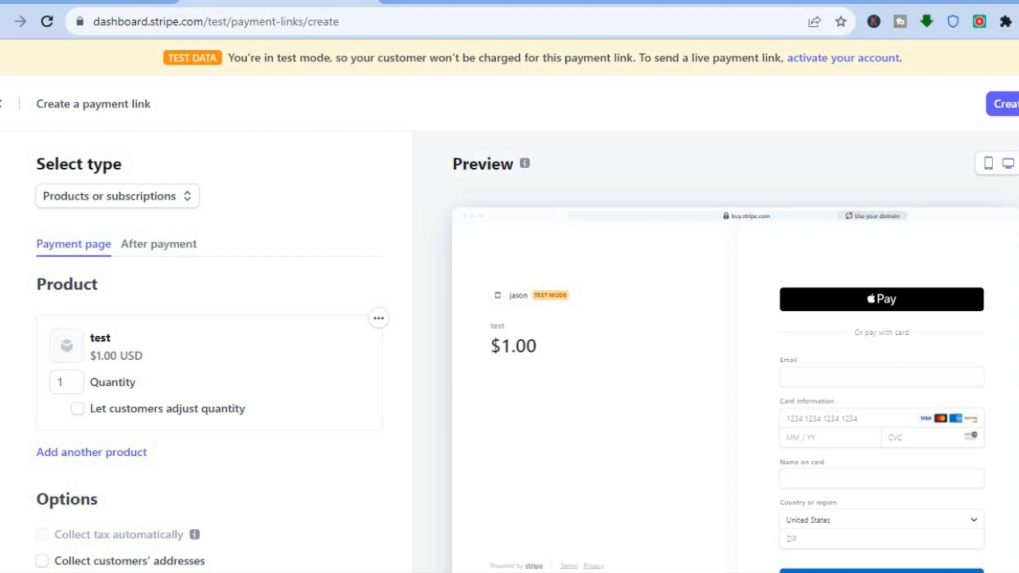
- Try out the payment page options for collecting customers' addresses and adding custom fields
scroll(559, 351, down, 3)
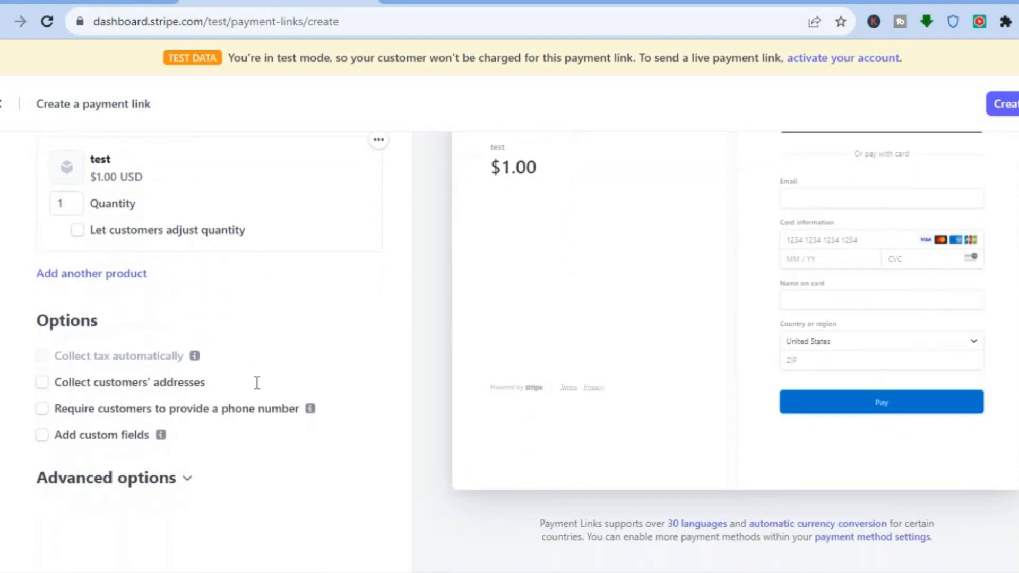
click(44, 385)
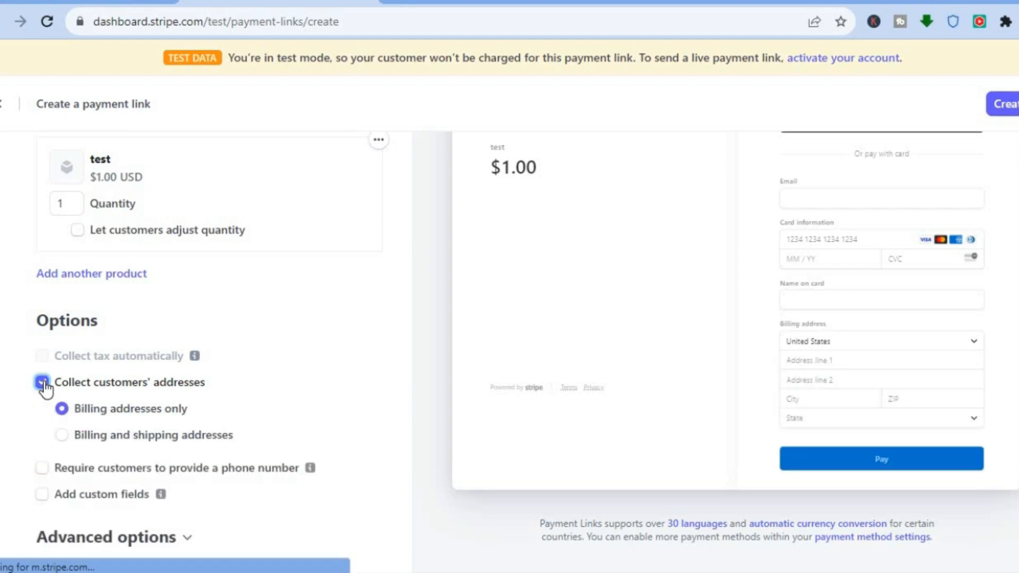
click(44, 383)
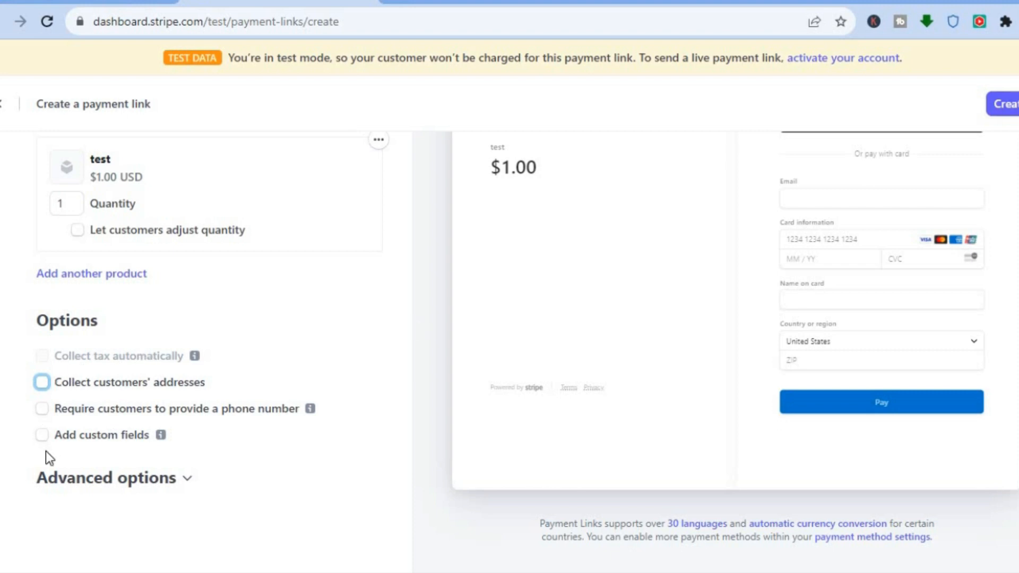
click(42, 435)
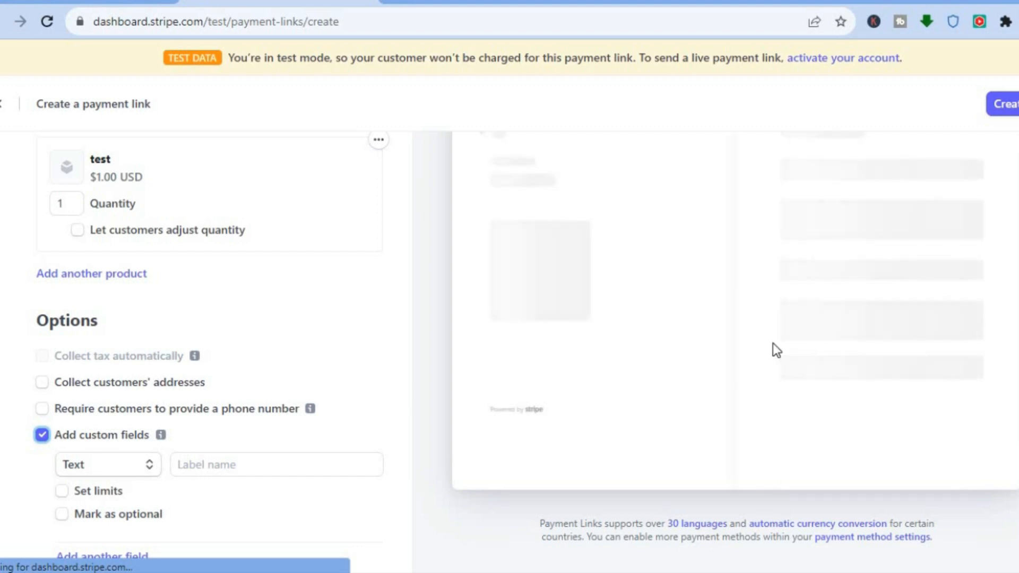
click(41, 435)
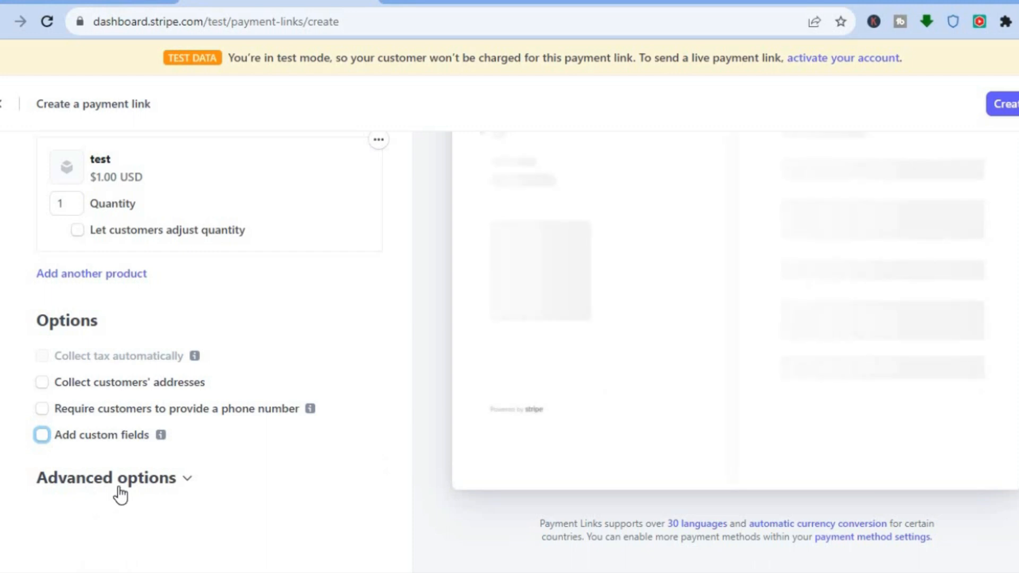
- Set the payment link's call to action to Book in the advanced options
click(119, 493)
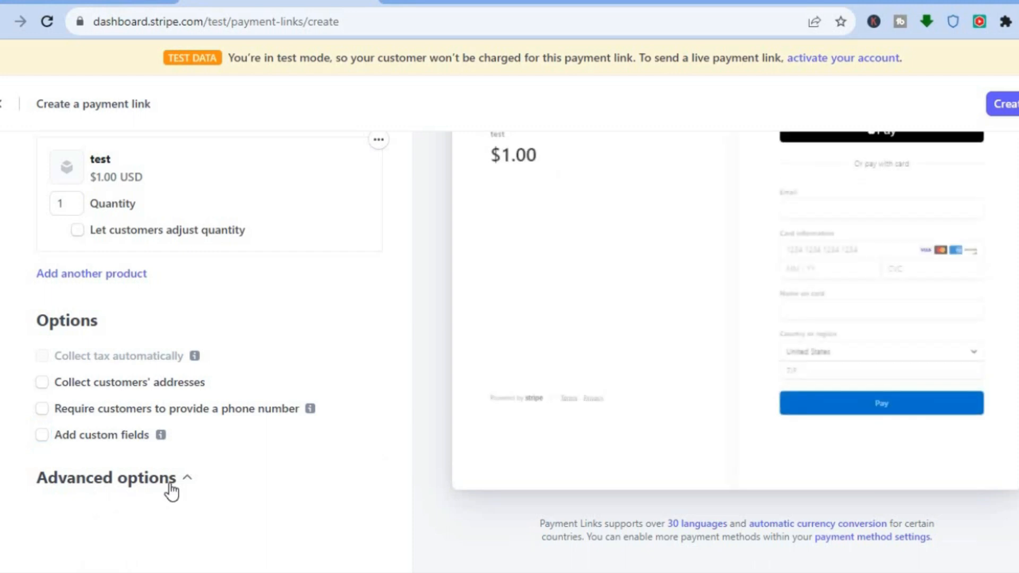
scroll(978, 416, down, 2)
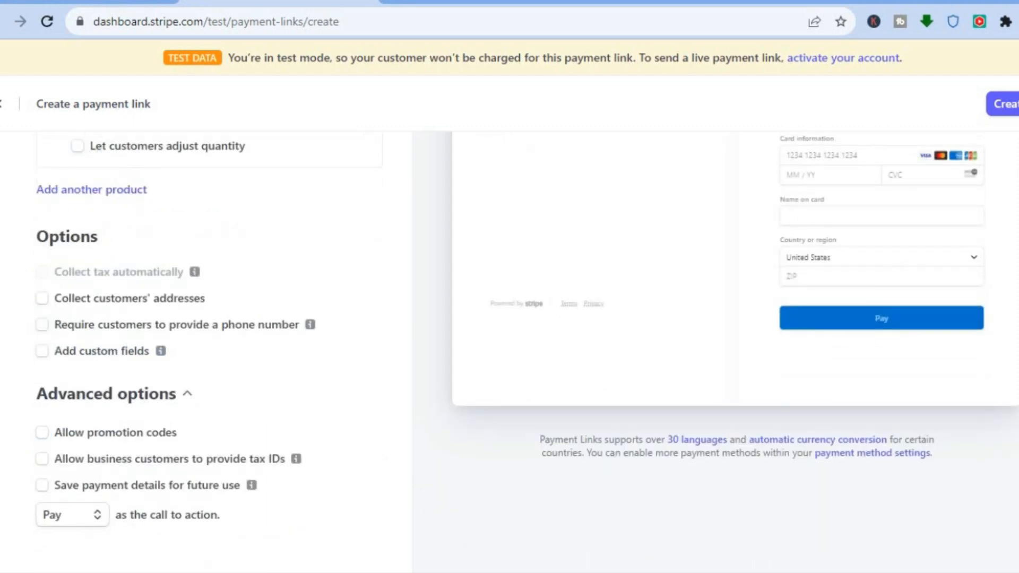
scroll(526, 329, down, 1)
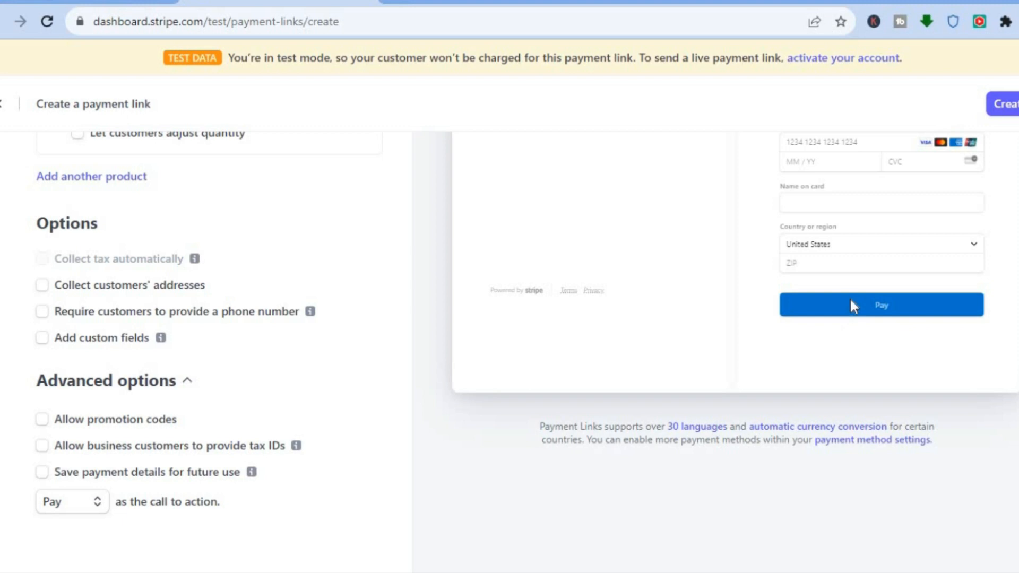
click(83, 506)
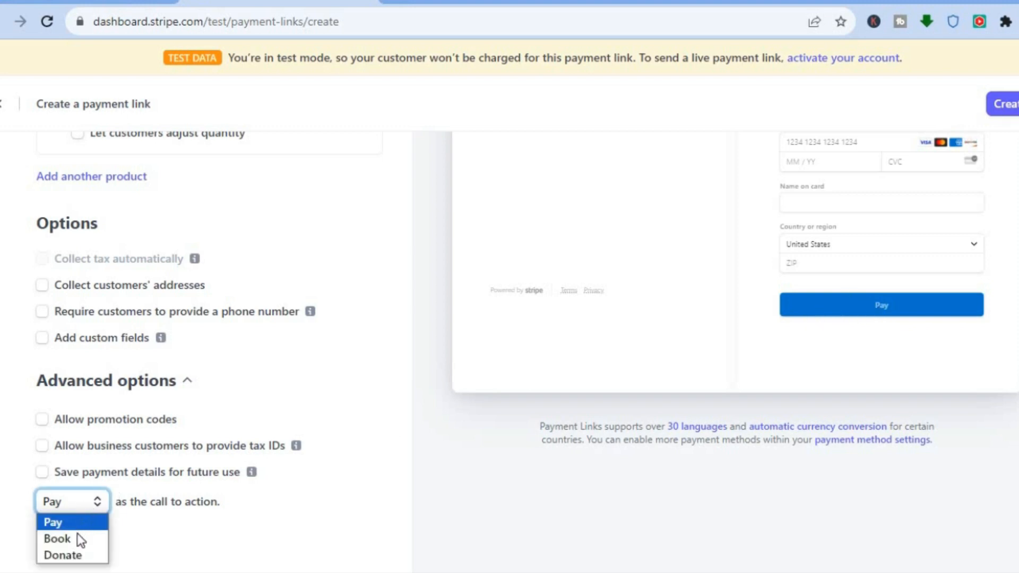
click(73, 540)
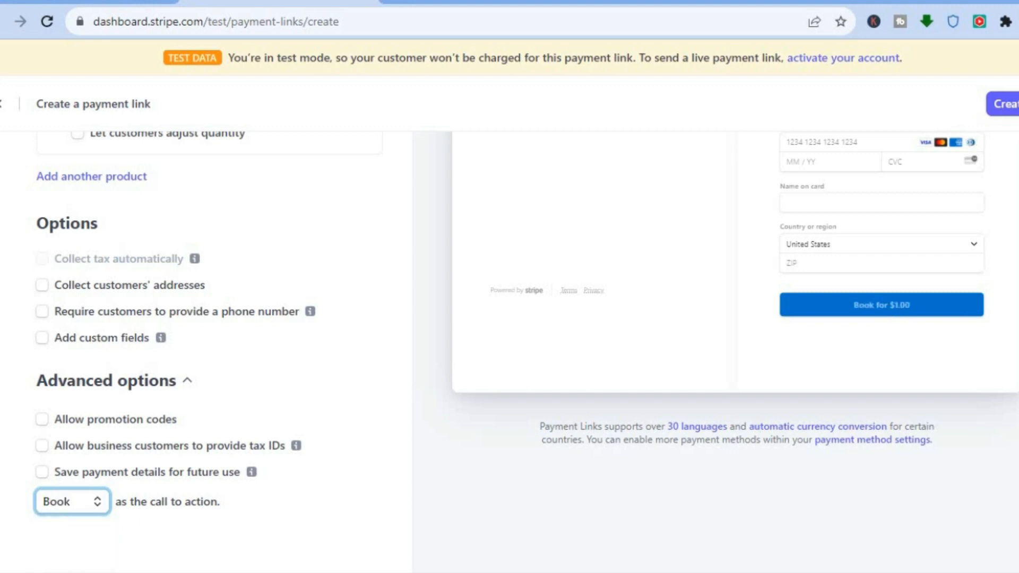
- Preview the payment page in the mobile layout and in the desktop layout
scroll(509, 350, up, 5)
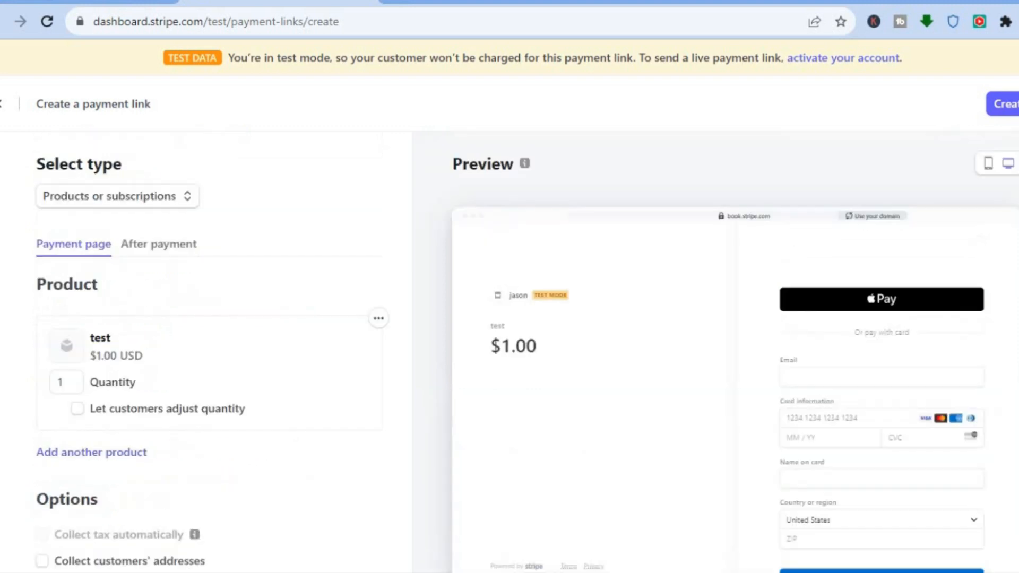
click(987, 165)
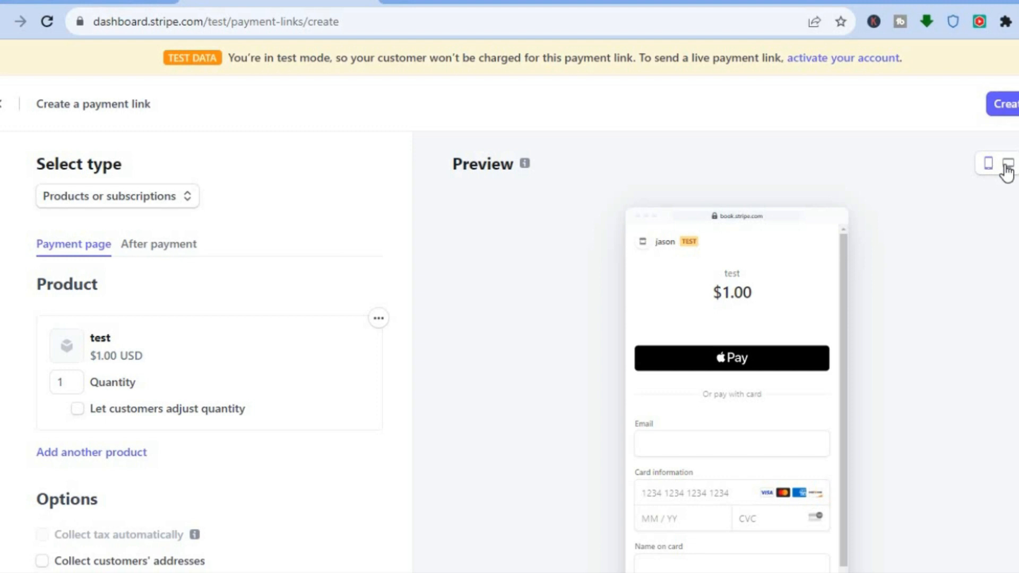
click(1005, 168)
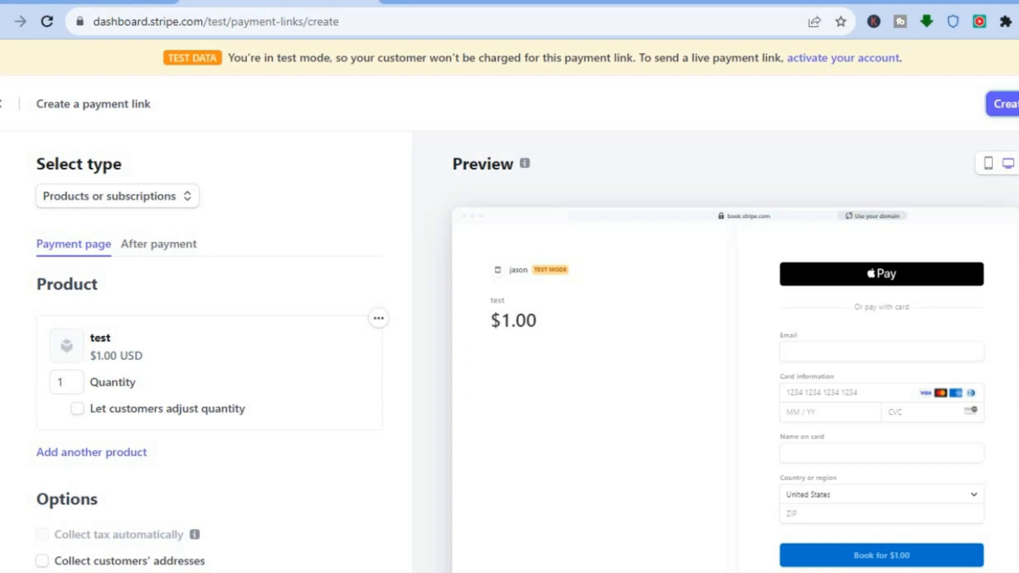
- Create the test payment link and look over its details page
click(1002, 104)
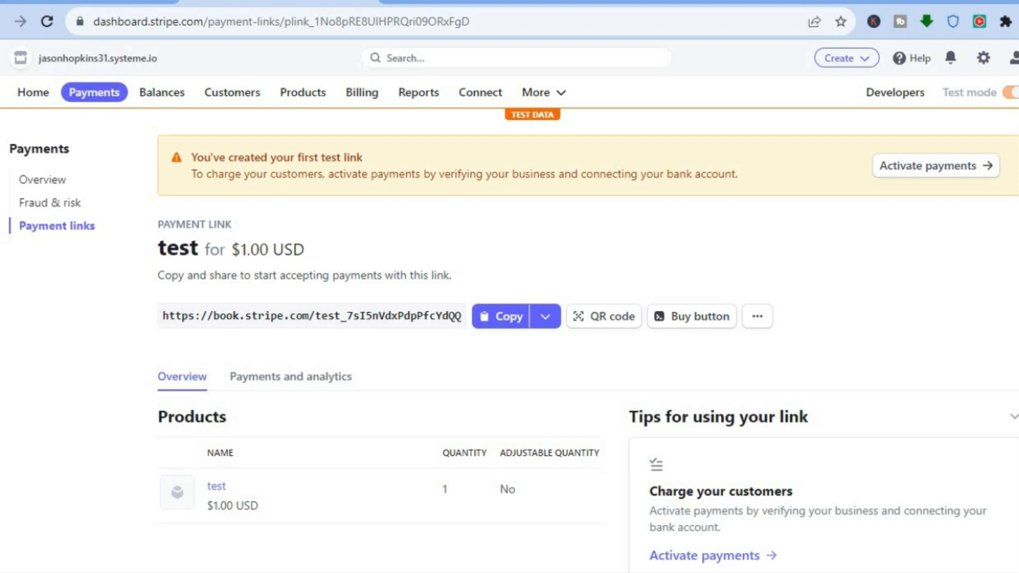
scroll(588, 340, down, 1)
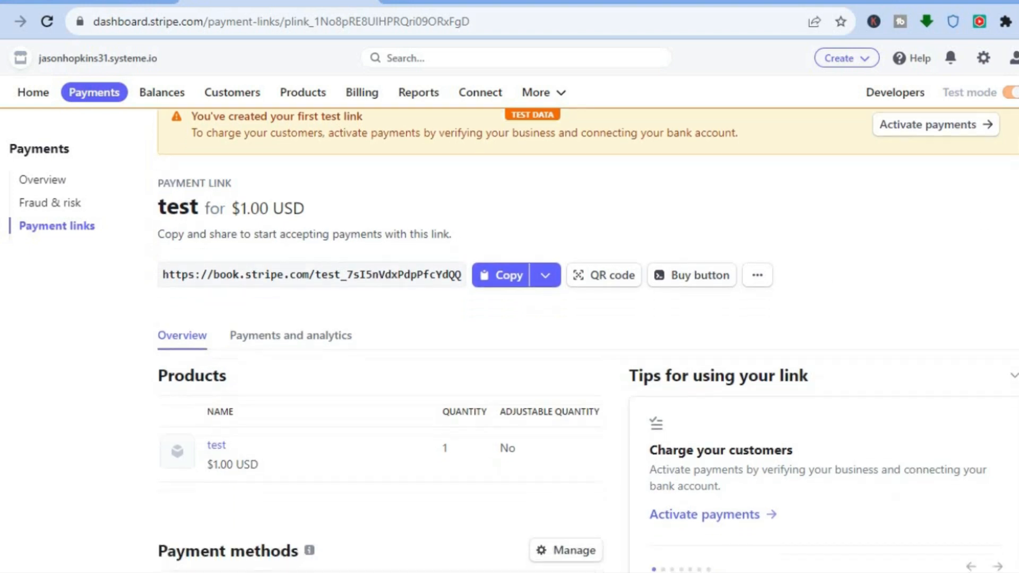
scroll(588, 339, up, 1)
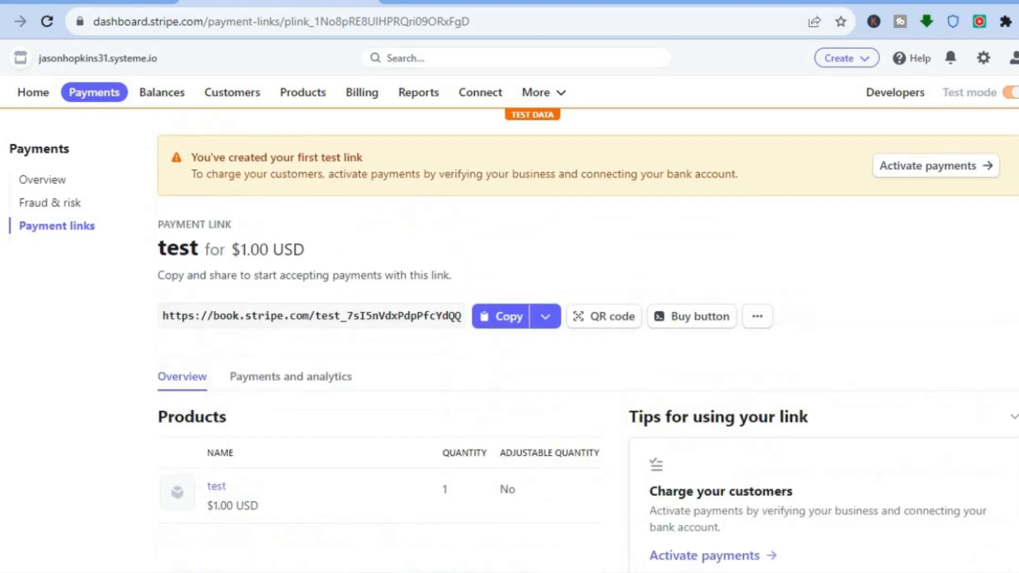
- Return to the dashboard home, open the invoicing area and start a new test invoice
click(35, 96)
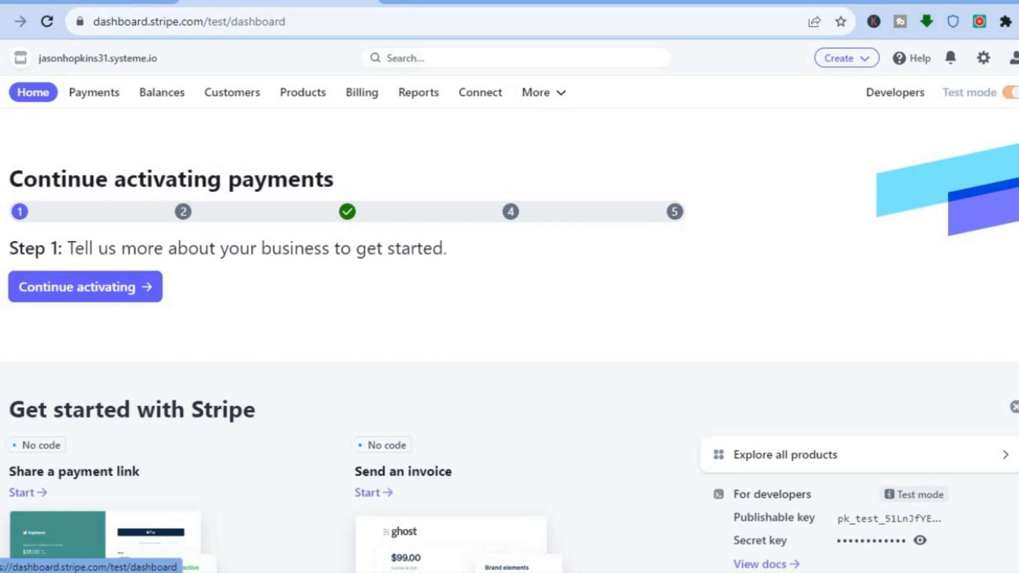
scroll(509, 318, down, 5)
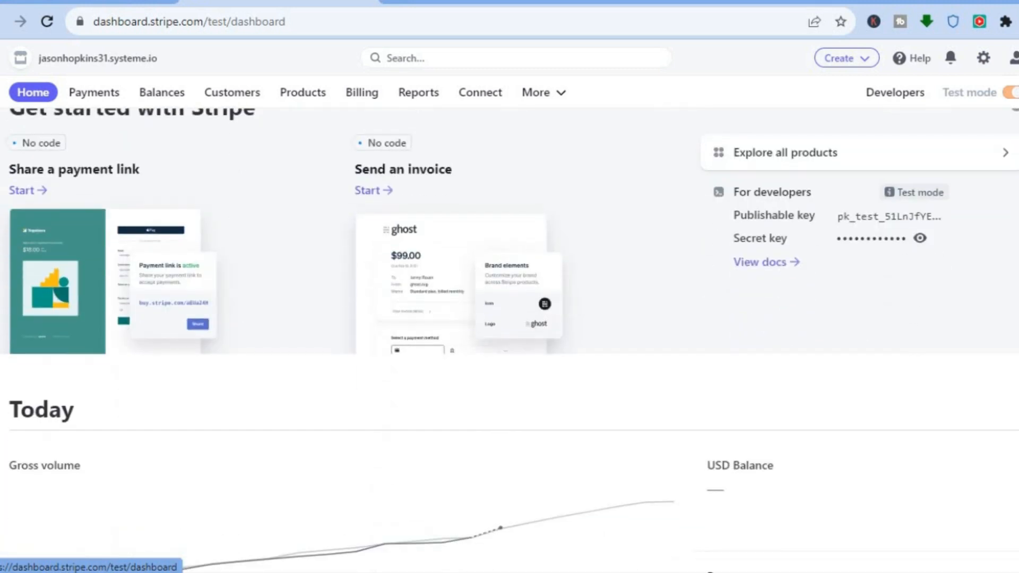
click(406, 226)
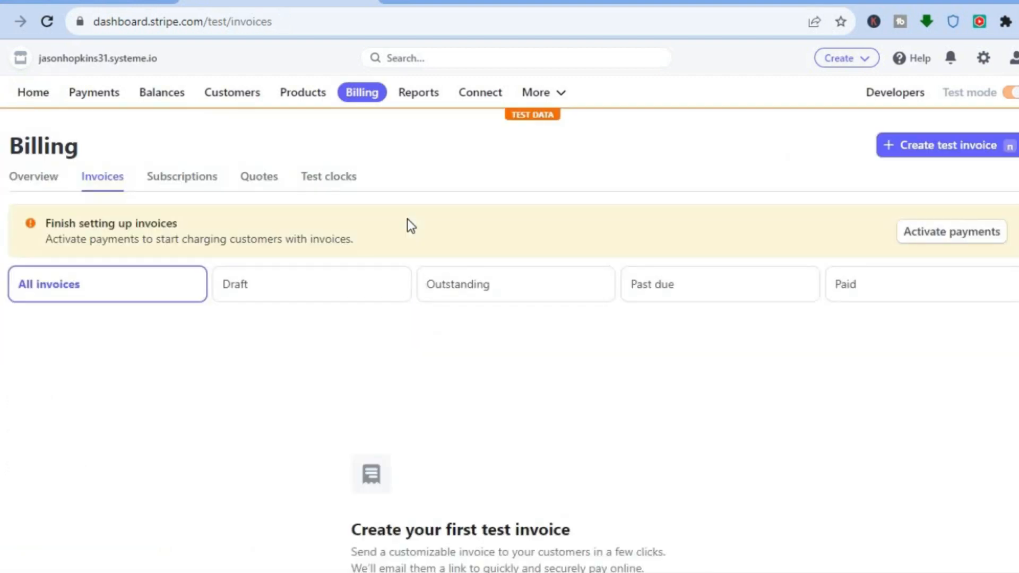
click(914, 153)
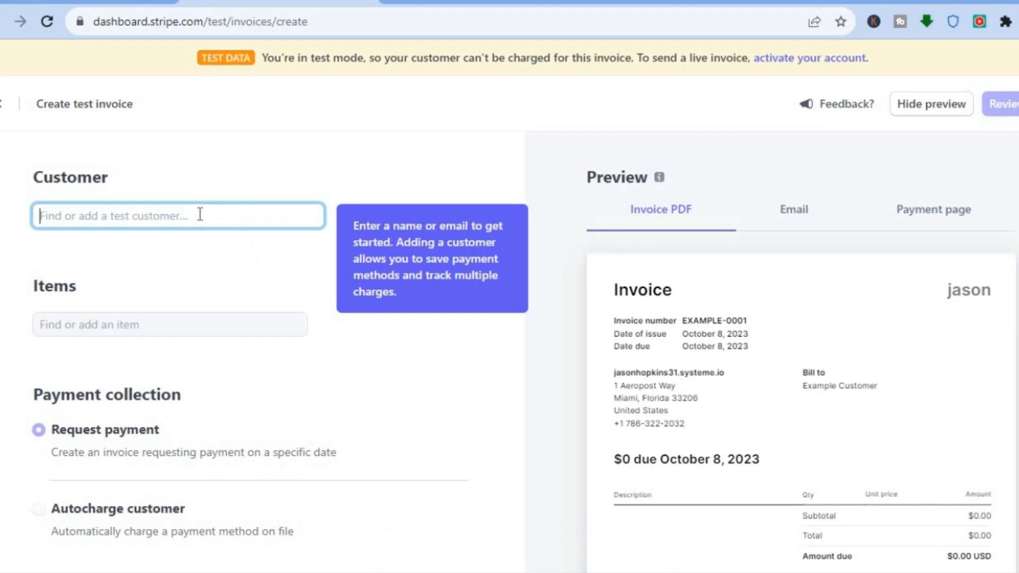
click(199, 334)
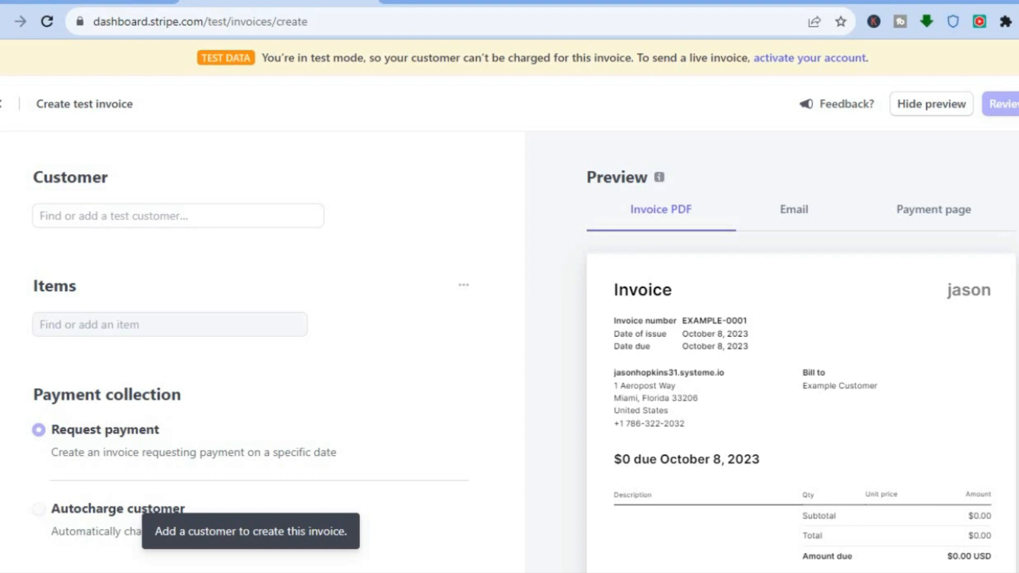
- Look over the test invoice form and its email and payment page previews, and close the invoice without creating it
scroll(255, 350, down, 7)
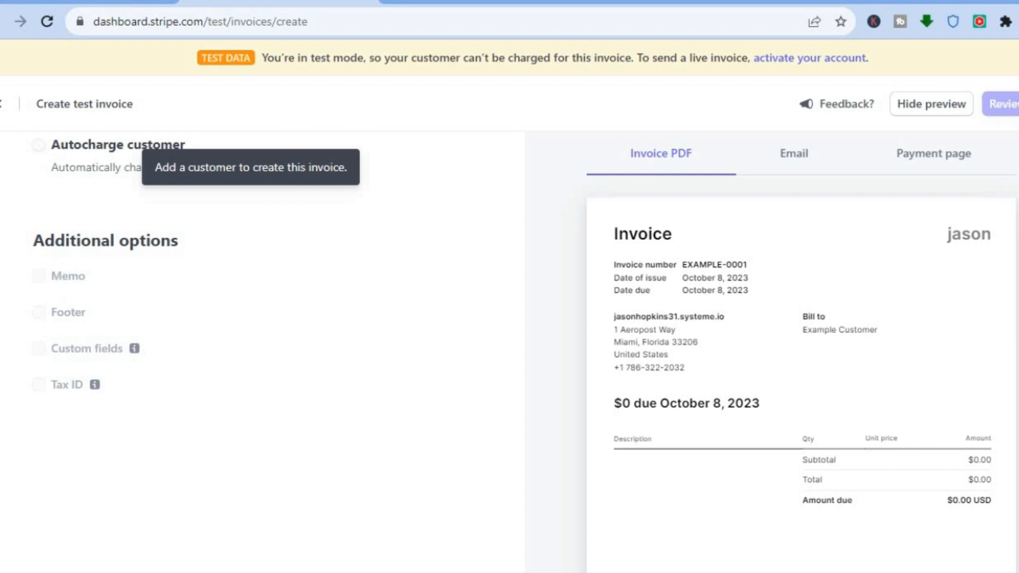
scroll(255, 319, up, 3)
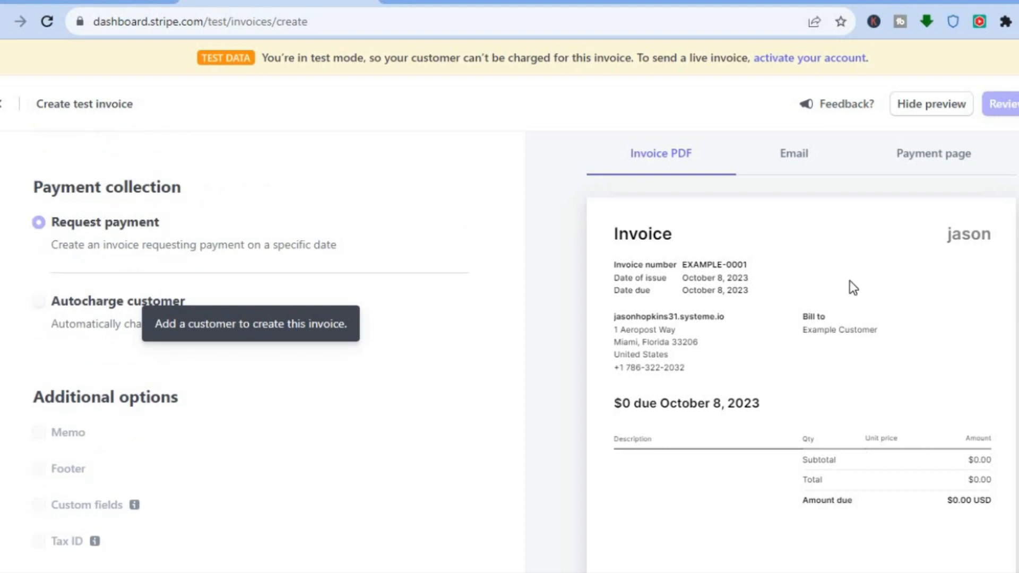
click(786, 157)
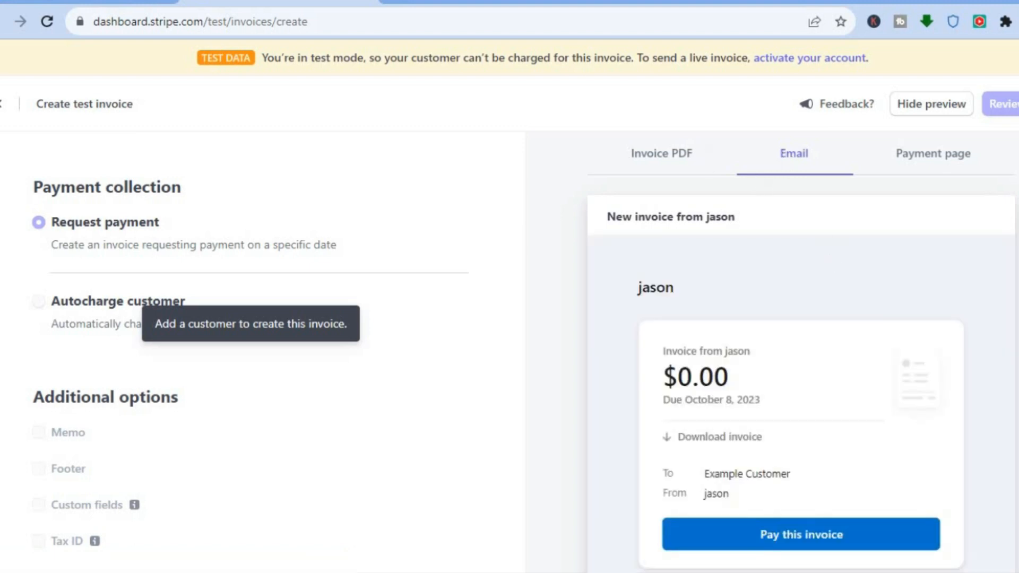
scroll(937, 182, down, 5)
scroll(937, 182, up, 6)
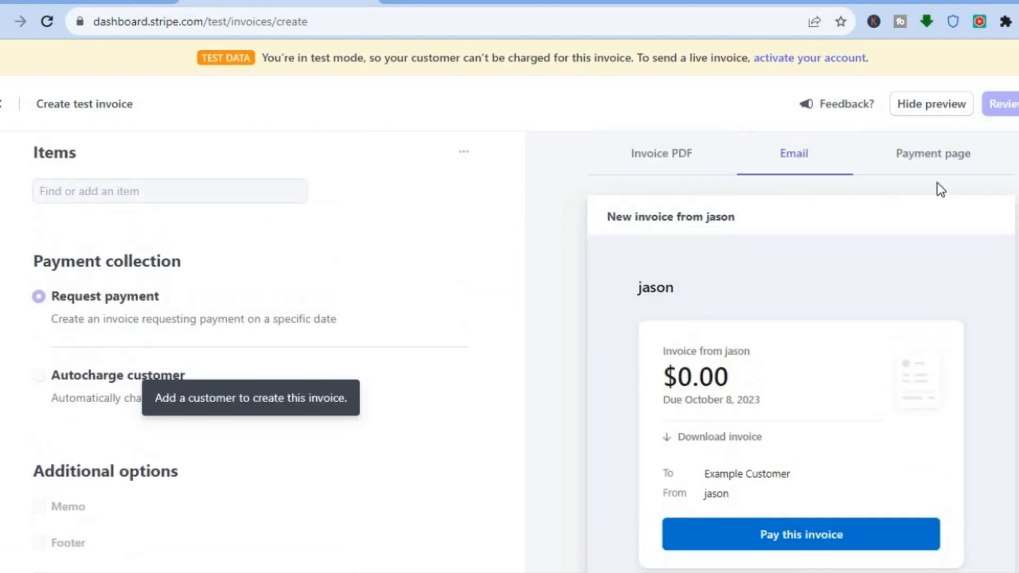
click(935, 162)
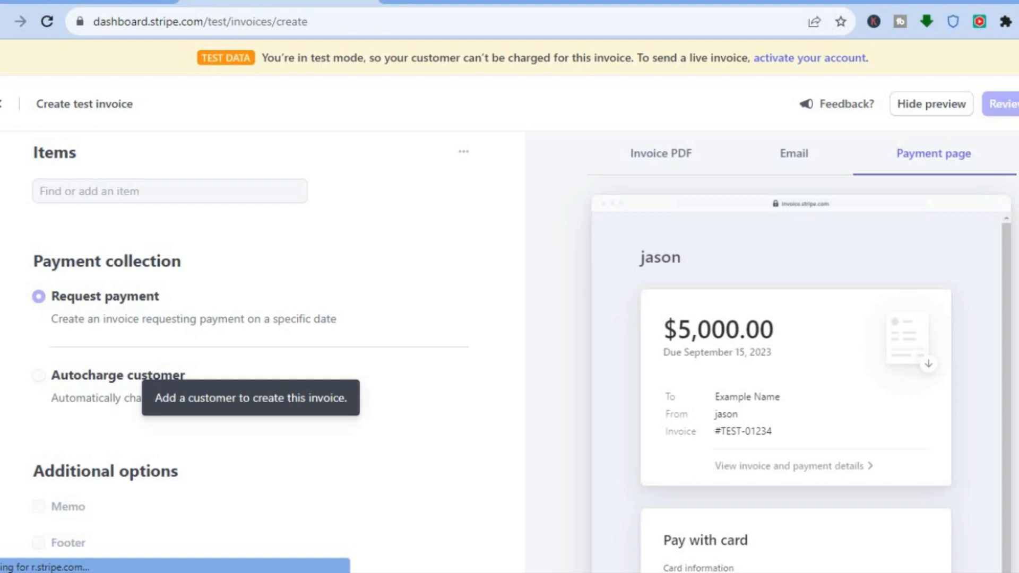
scroll(250, 366, down, 5)
scroll(251, 366, down, 3)
scroll(250, 366, down, 1)
scroll(251, 366, up, 9)
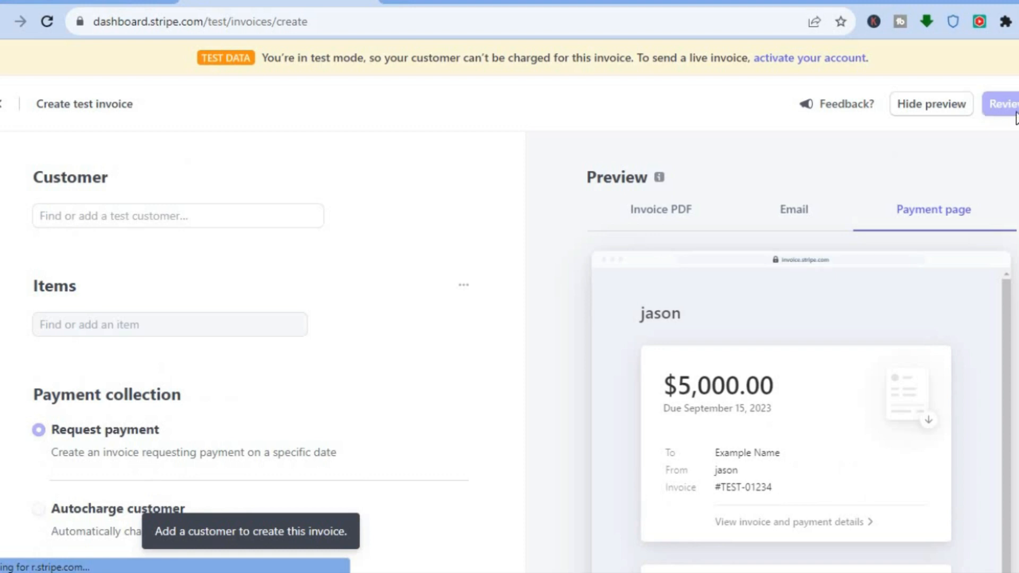
click(4, 103)
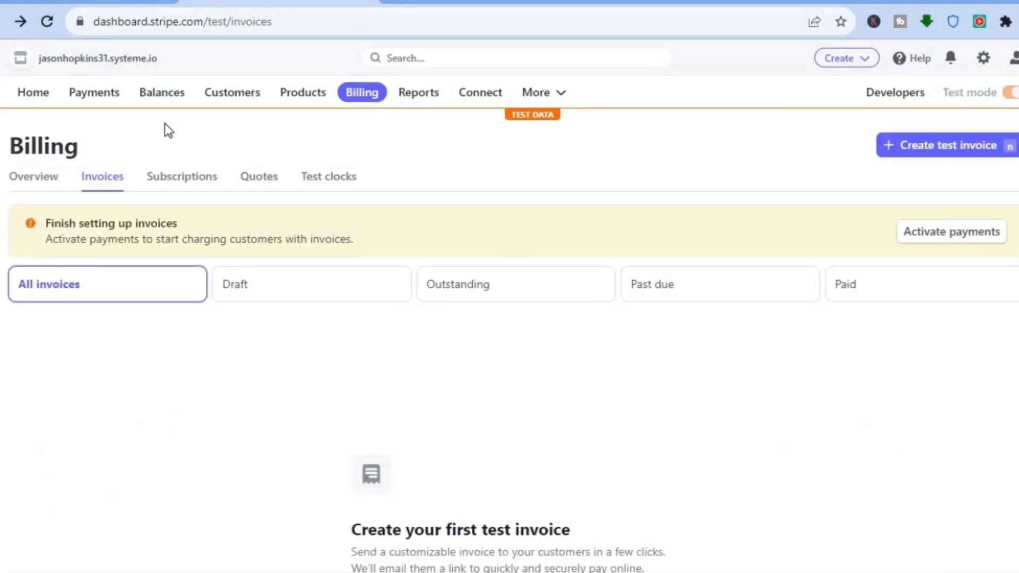
- View the disputes and all transactions under Payments, and open the Customers overview
click(102, 97)
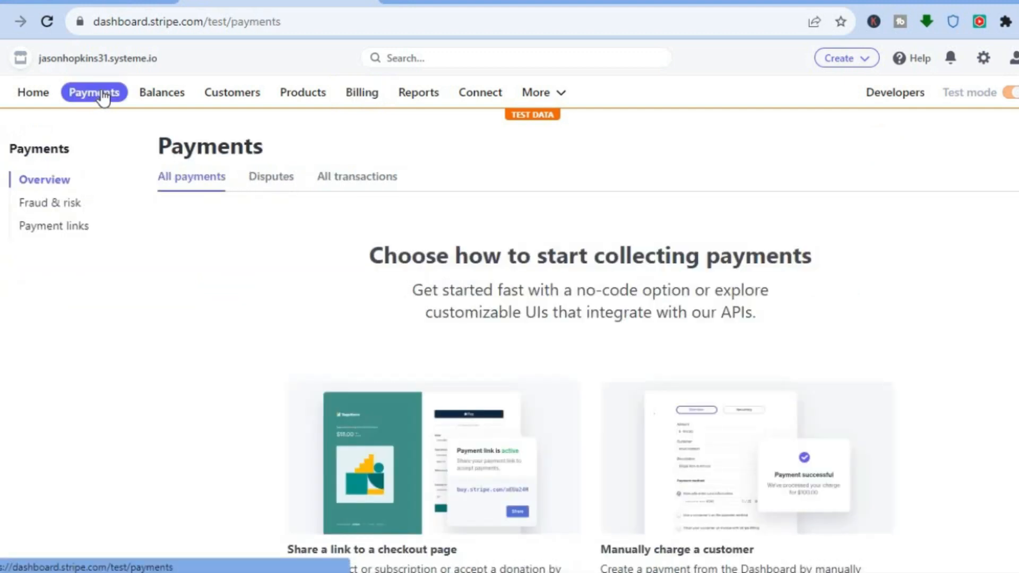
click(277, 183)
click(370, 182)
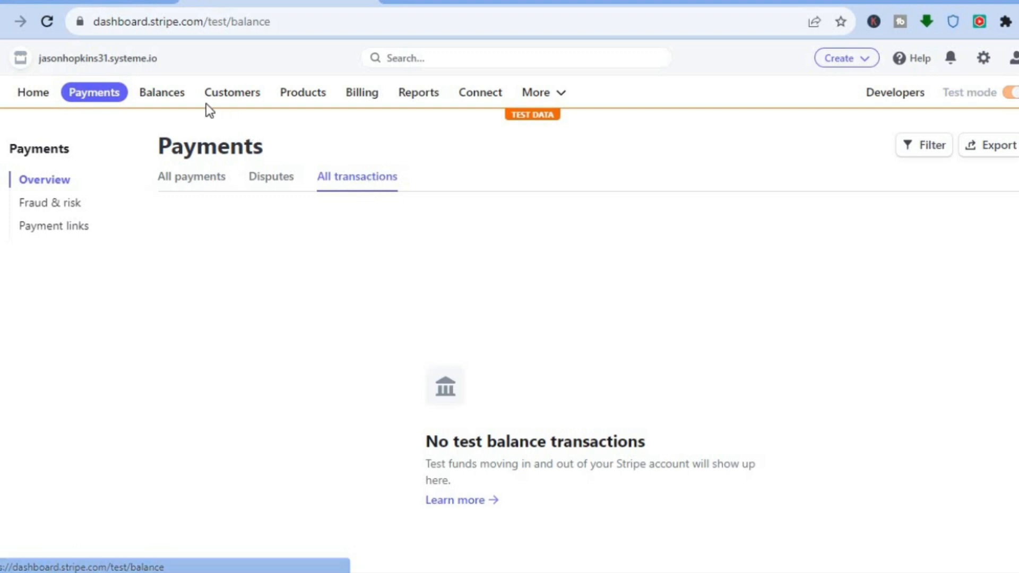
click(223, 104)
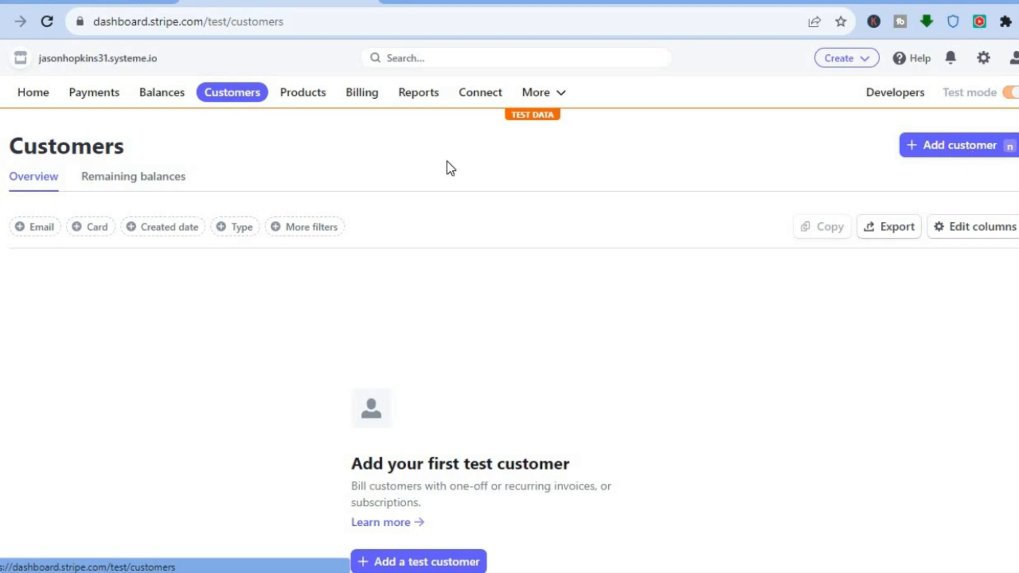
- Open the Products area and view its coupons and pricing tables
click(298, 98)
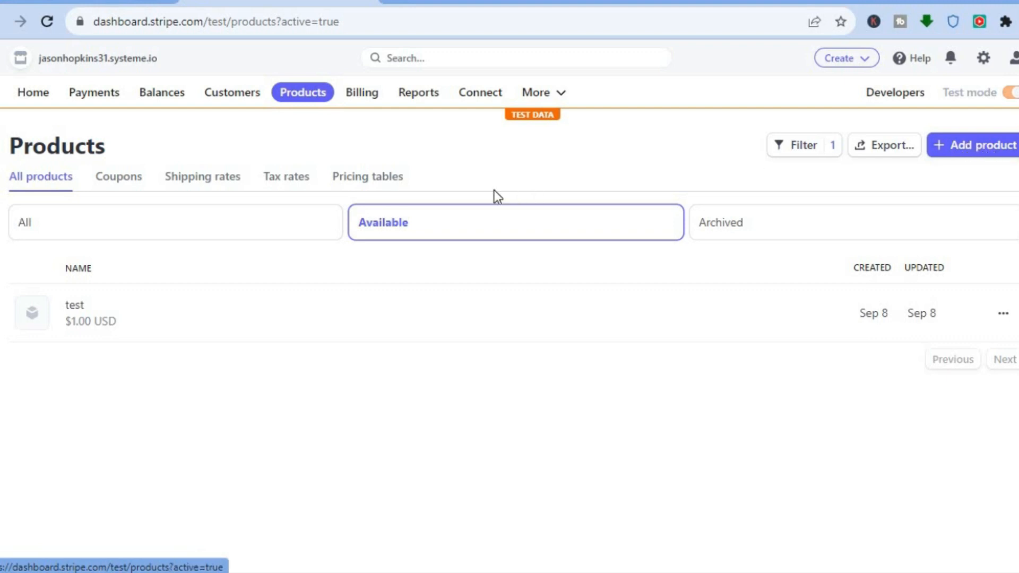
click(109, 178)
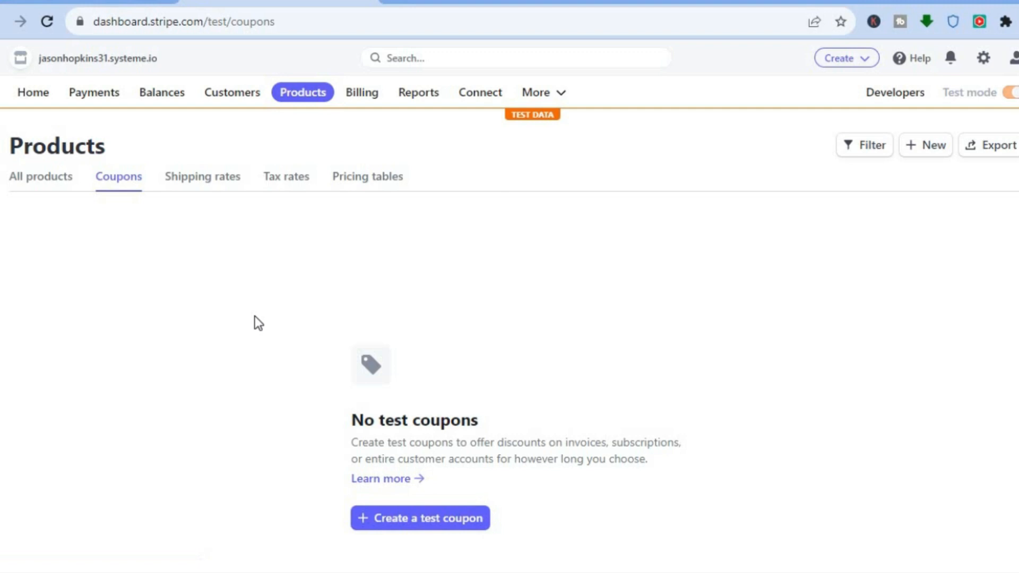
click(359, 180)
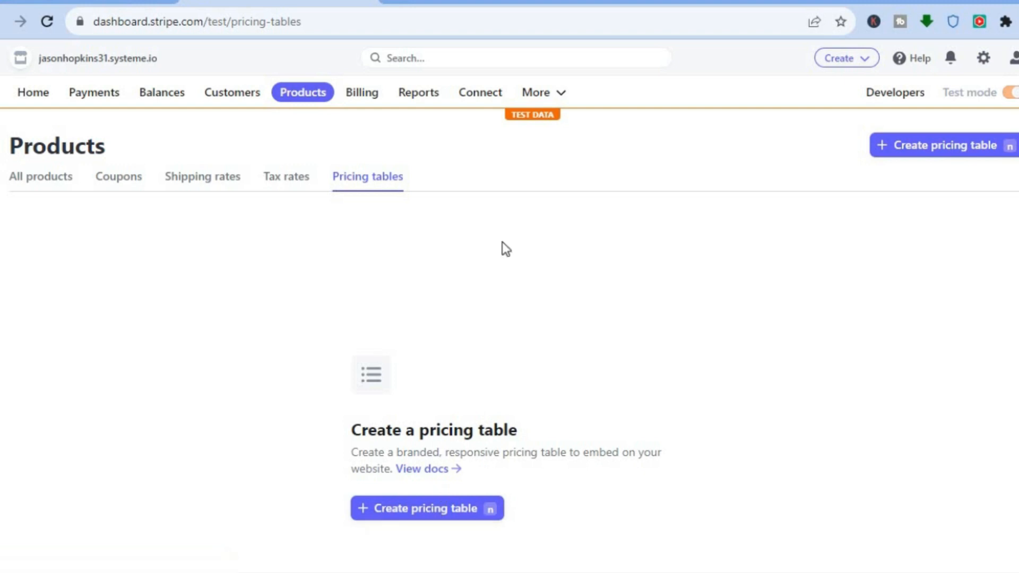
- Examine the Connect overview, including the e-commerce and software platform business models, the top partners and the featured apps
click(478, 97)
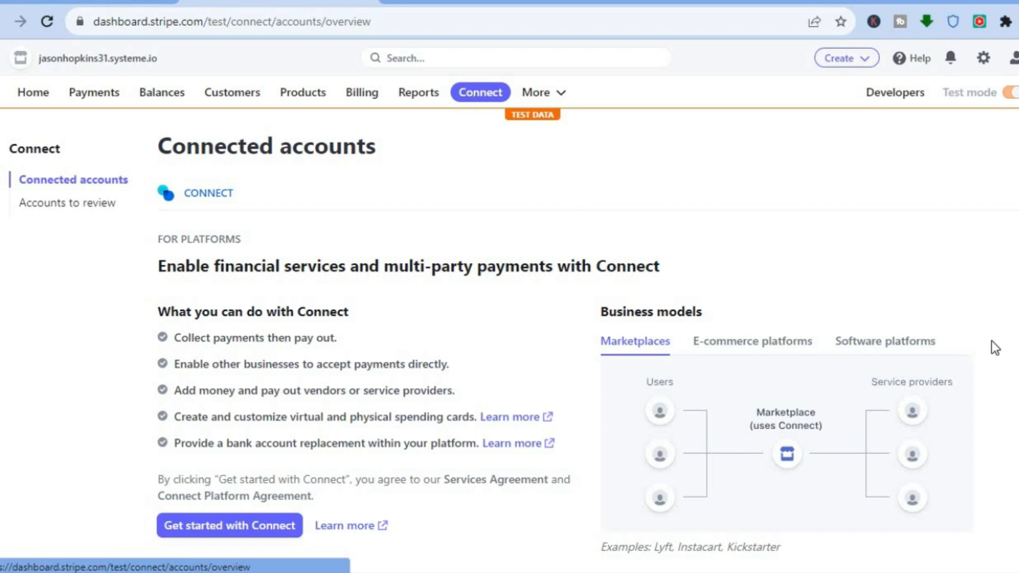
scroll(406, 386, down, 1)
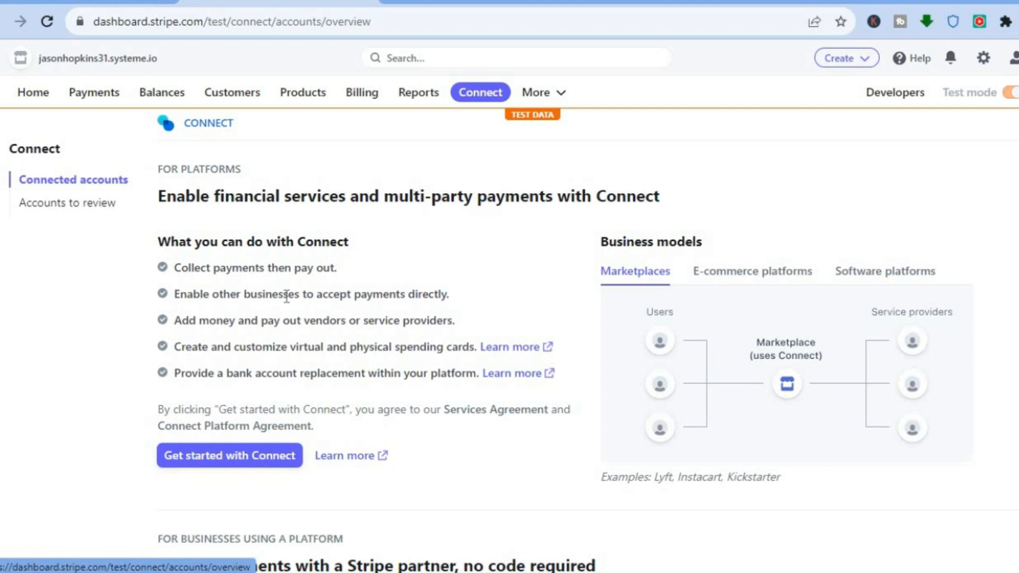
click(788, 281)
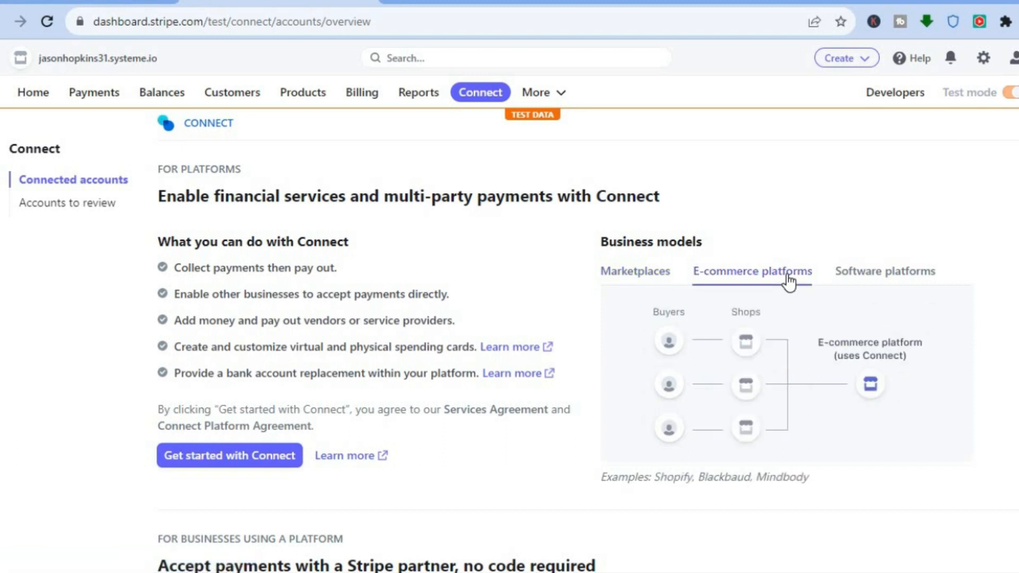
click(904, 280)
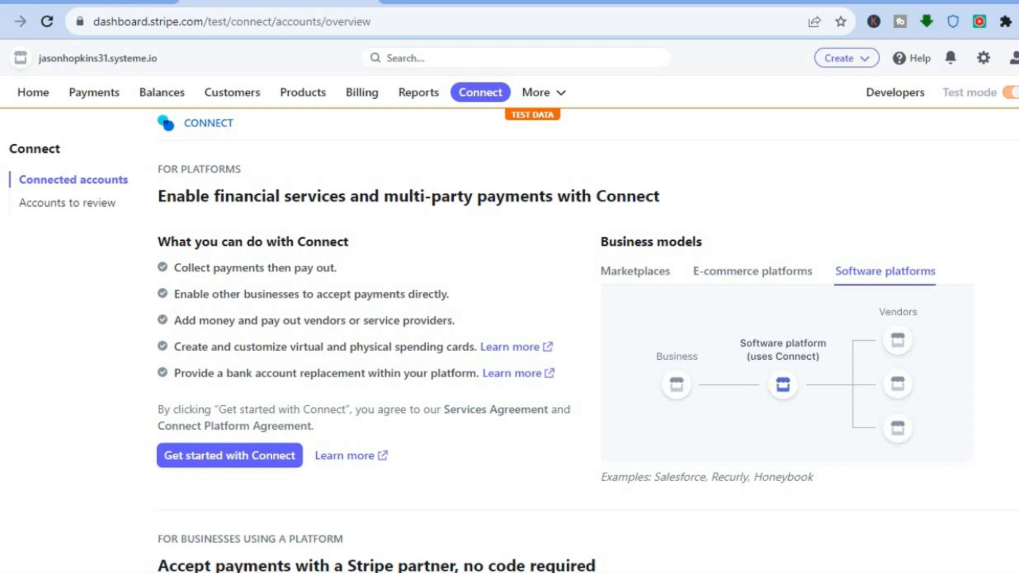
scroll(562, 339, down, 4)
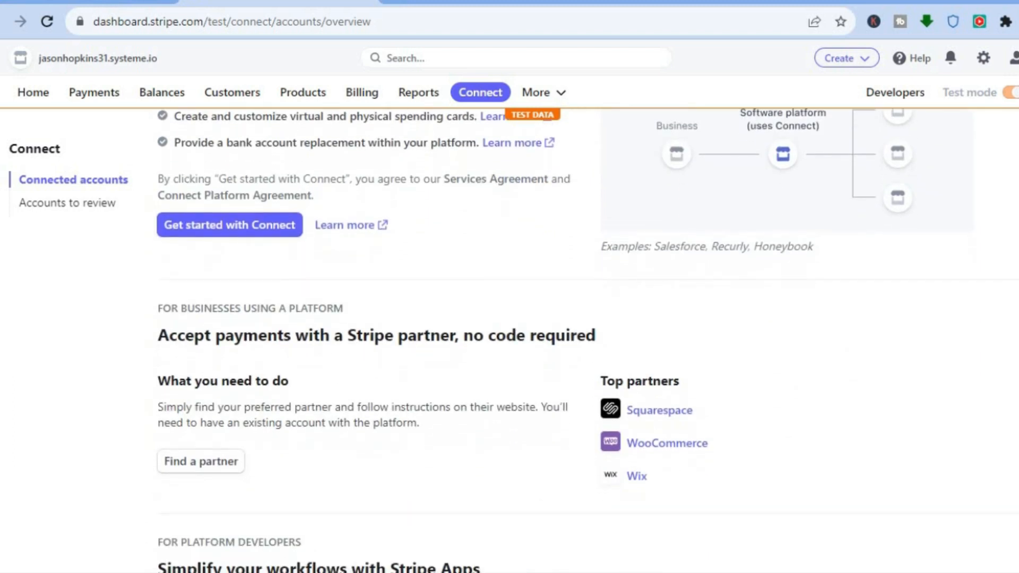
scroll(536, 340, down, 2)
scroll(432, 358, down, 1)
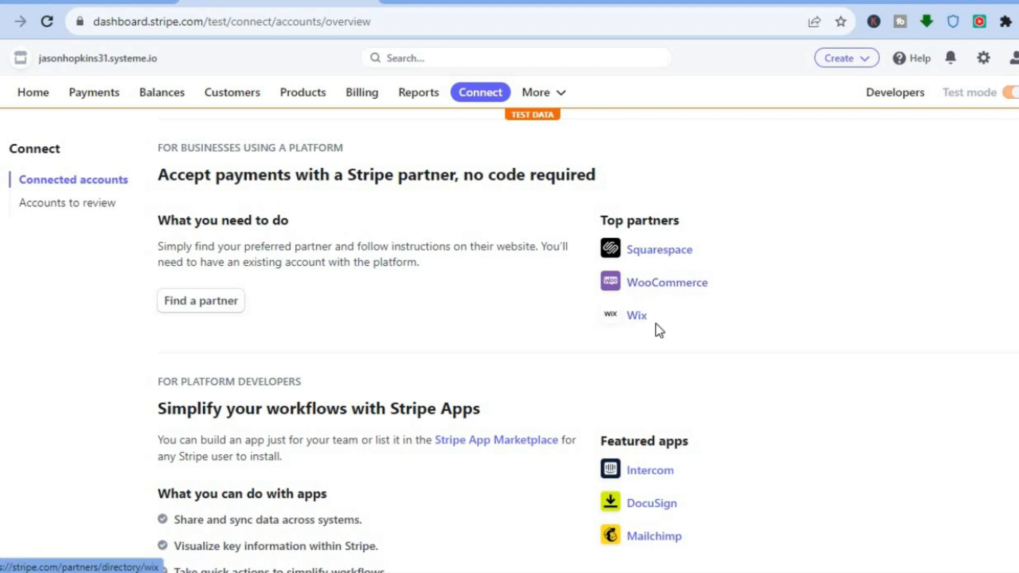
scroll(509, 340, down, 2)
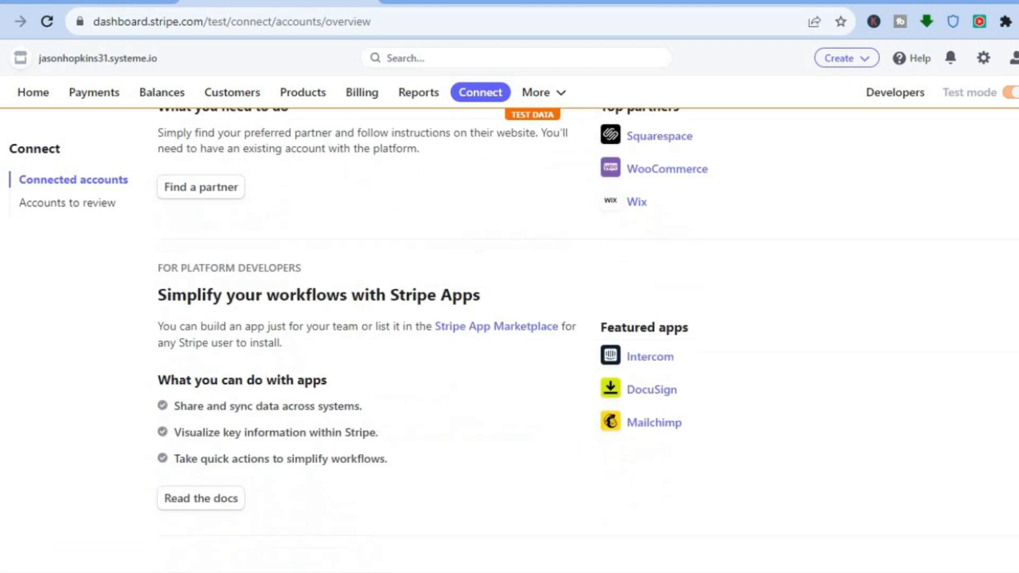
scroll(588, 186, up, 10)
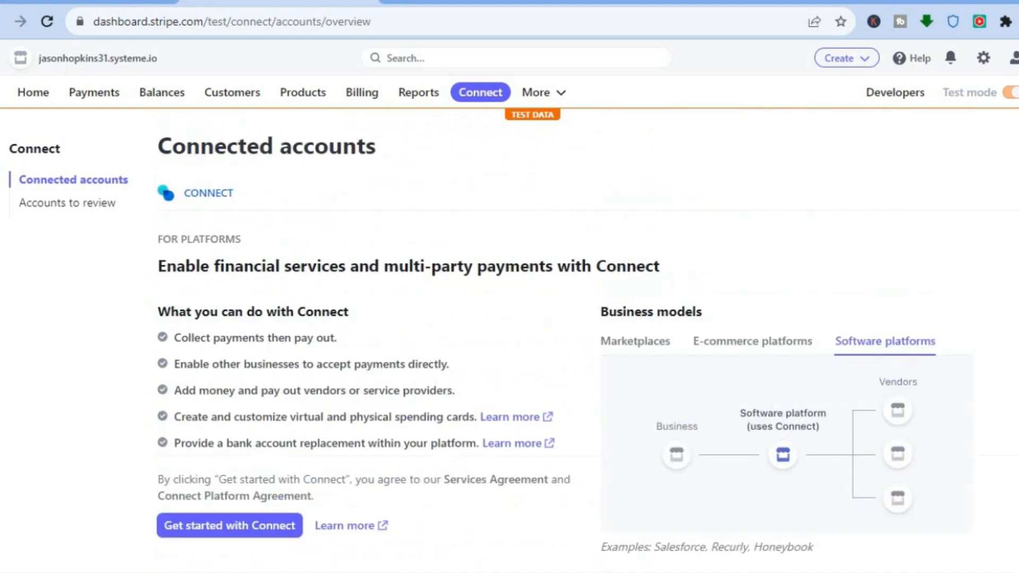
- Browse the list of additional Stripe products and features, and close it
click(555, 98)
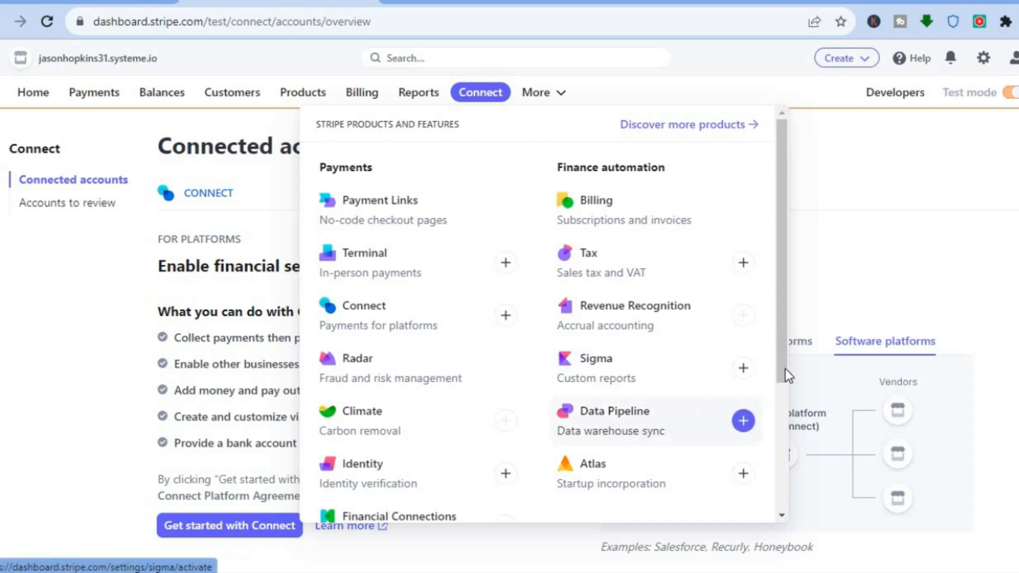
drag(779, 413, 778, 479)
drag(783, 304, 837, 196)
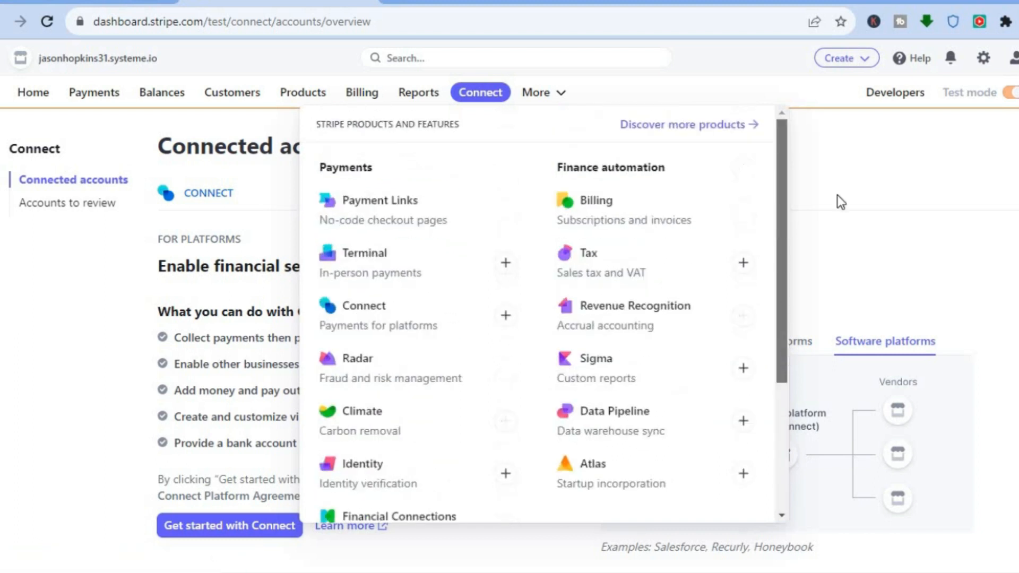
click(880, 181)
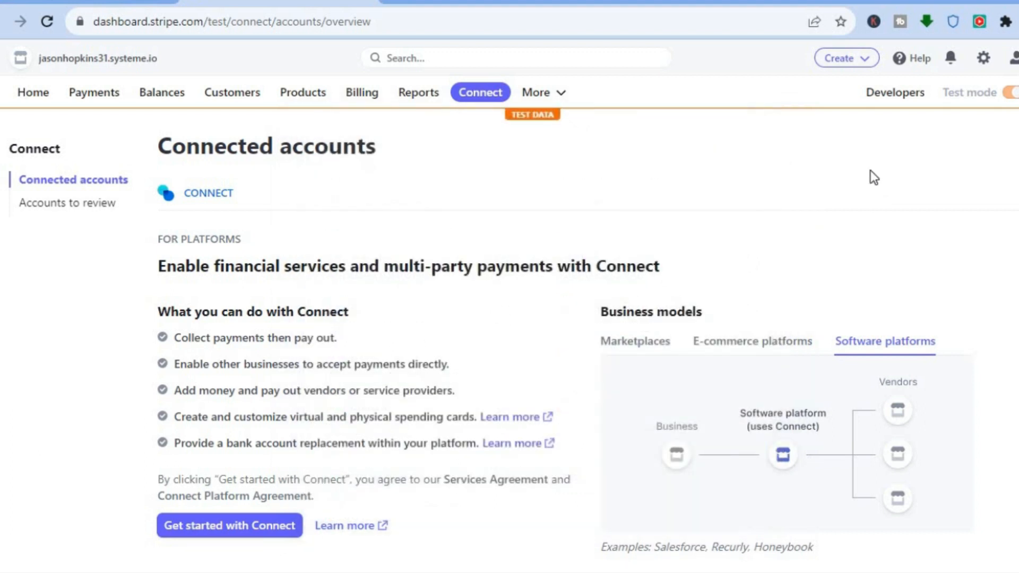